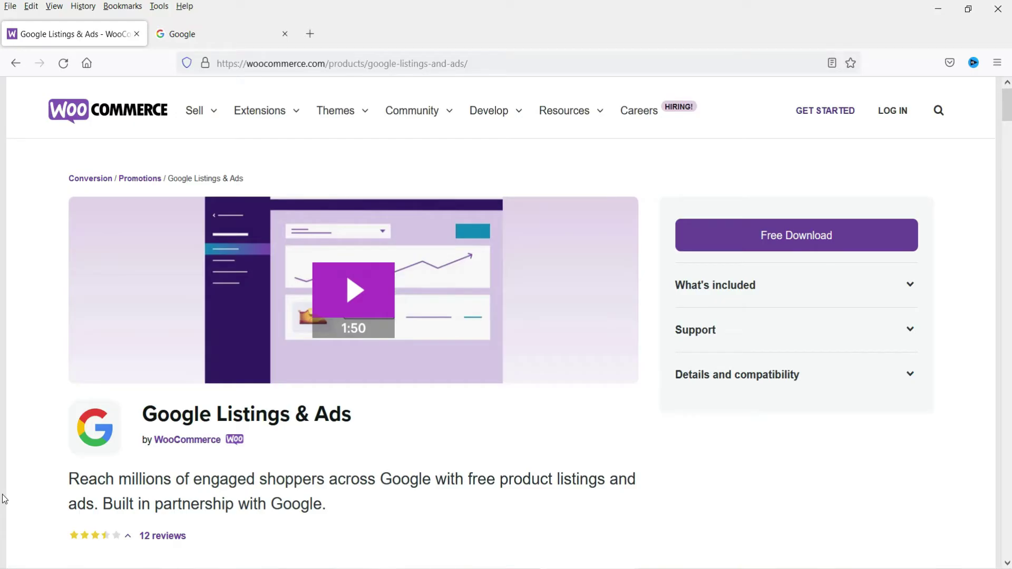
# Scroll through the Google Listings & Ads product page on WooCommerce.com
pyautogui.scroll(-5, 985, 257)
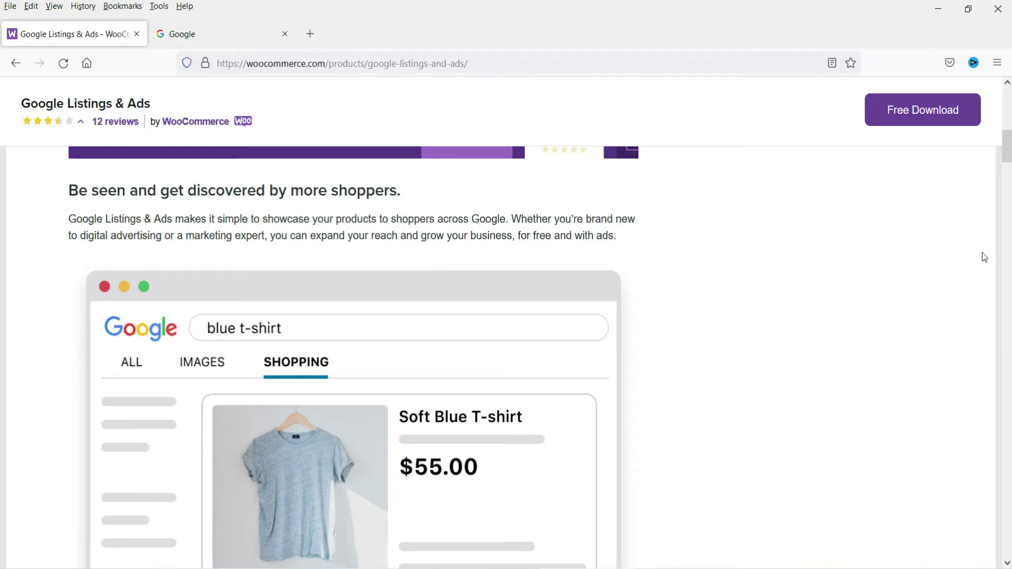
pyautogui.scroll(5, 983, 257)
# Search Google for 'laptop' and expand the sponsored laptop products
pyautogui.click(198, 33)
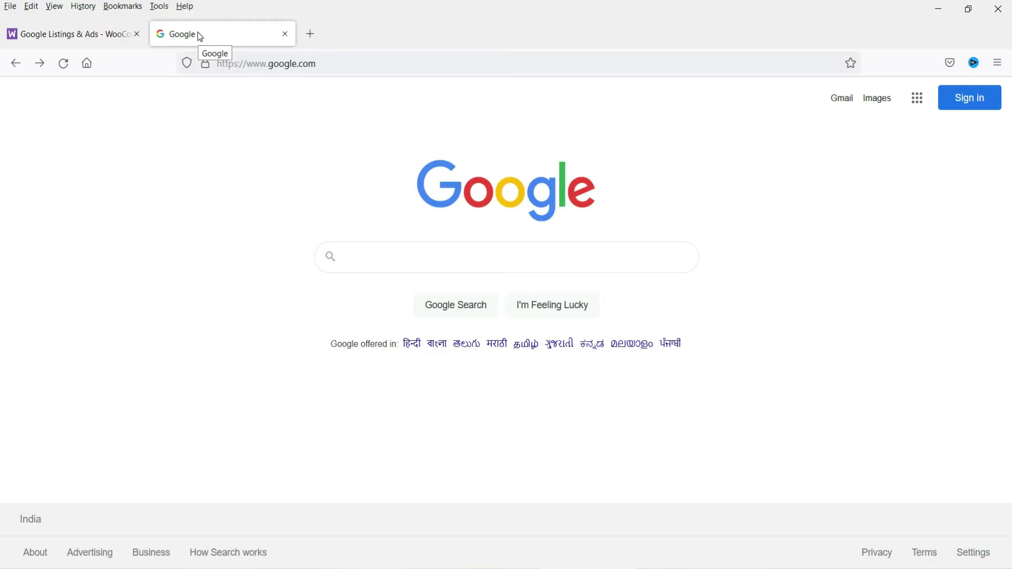
pyautogui.write('laptop')
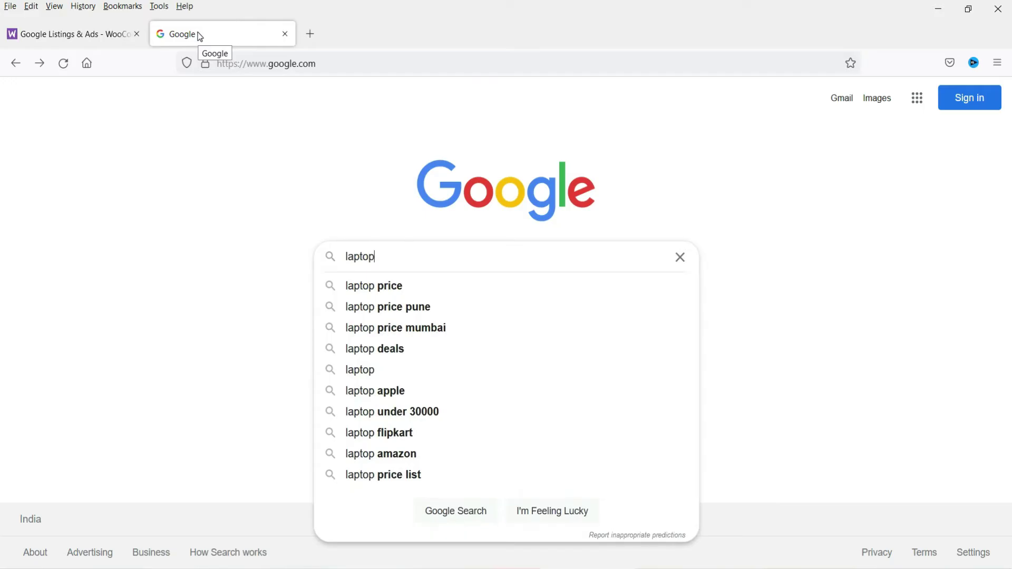
pyautogui.press('Return')
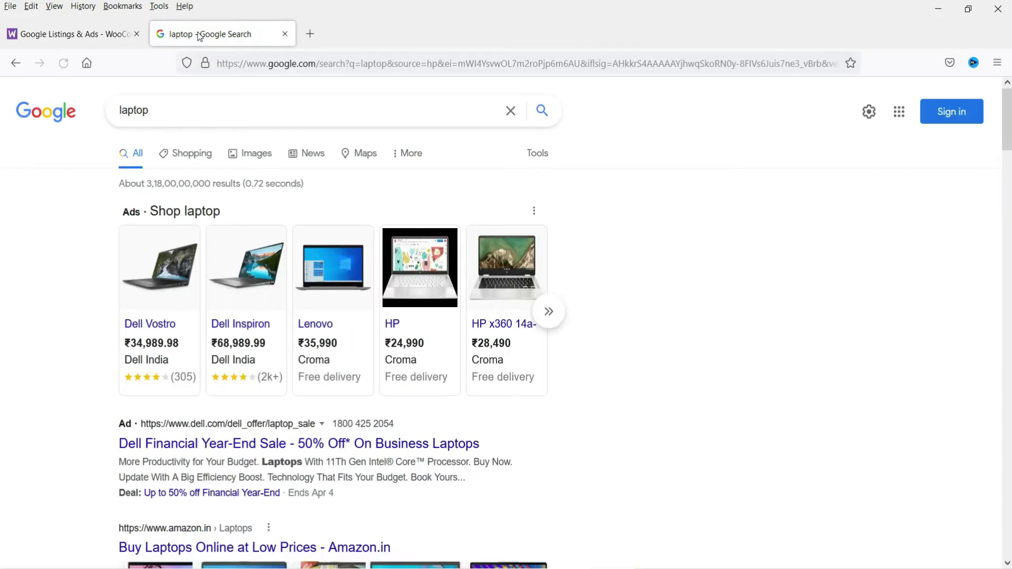
pyautogui.click(549, 311)
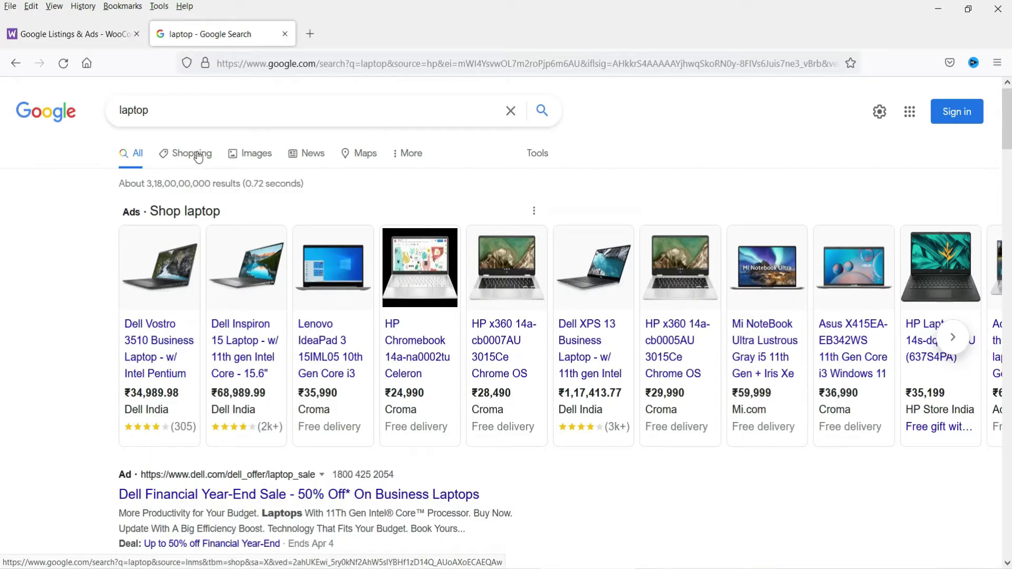
# Browse the Google Shopping results for laptop, then go back to the WooCommerce tab
pyautogui.click(196, 154)
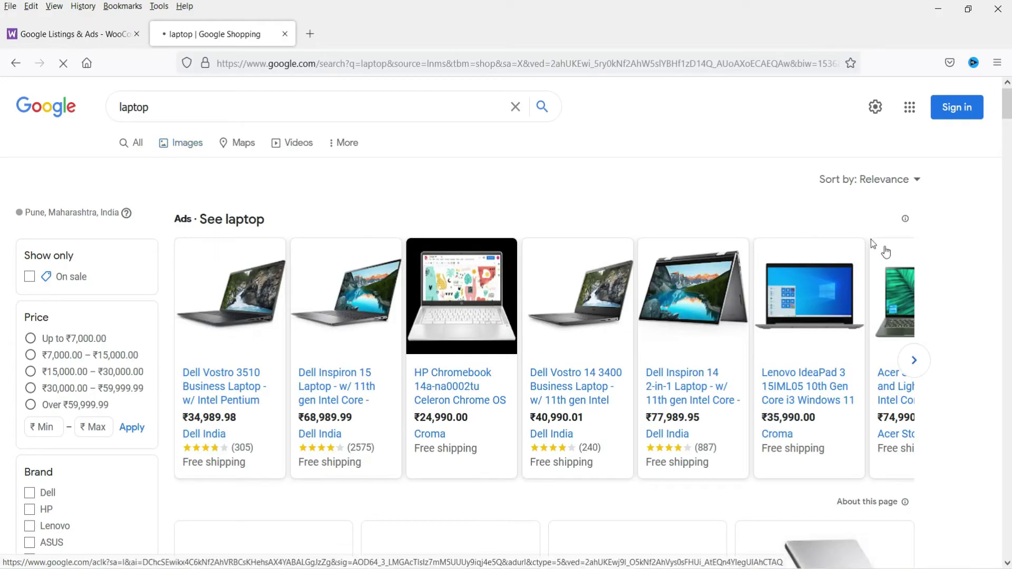
pyautogui.click(913, 367)
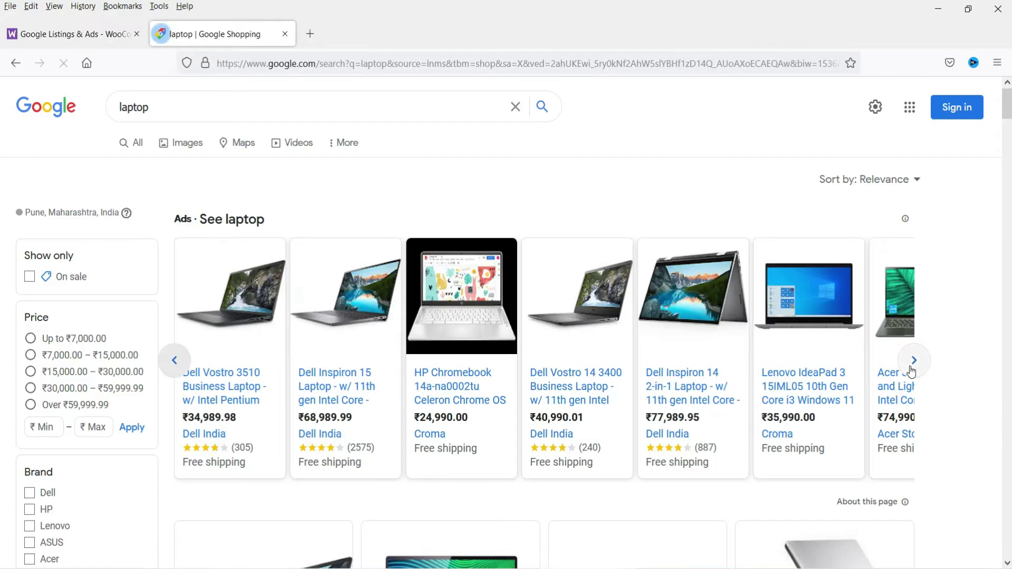
pyautogui.scroll(-6, 232, 258)
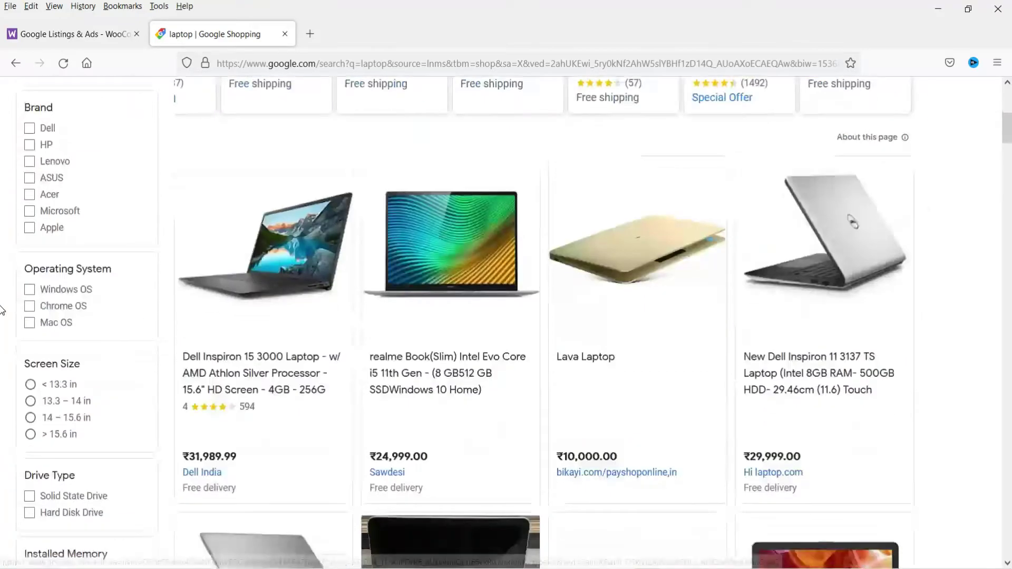
pyautogui.scroll(-2, 936, 314)
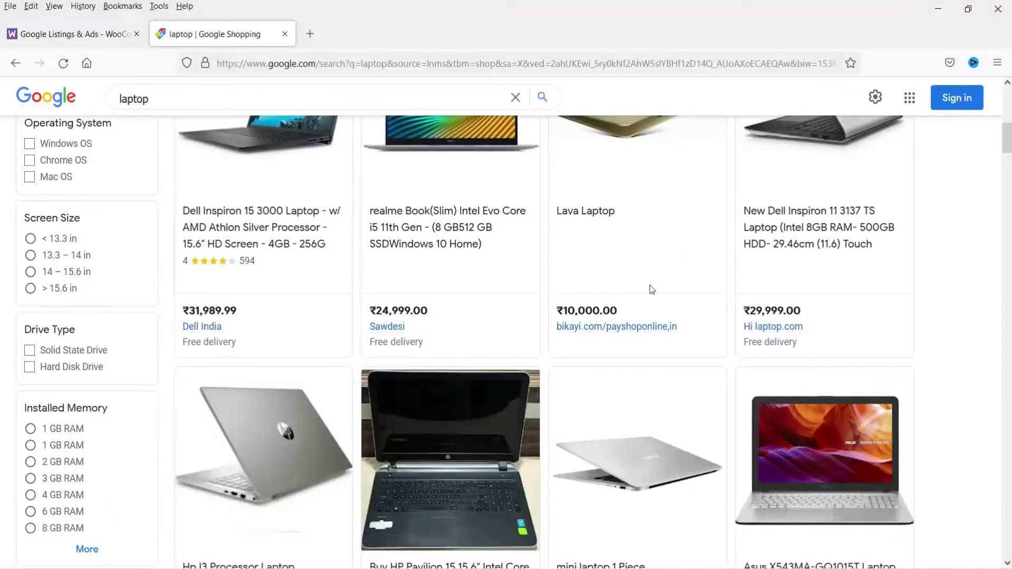
pyautogui.scroll(-4, 631, 289)
pyautogui.scroll(-8, 632, 291)
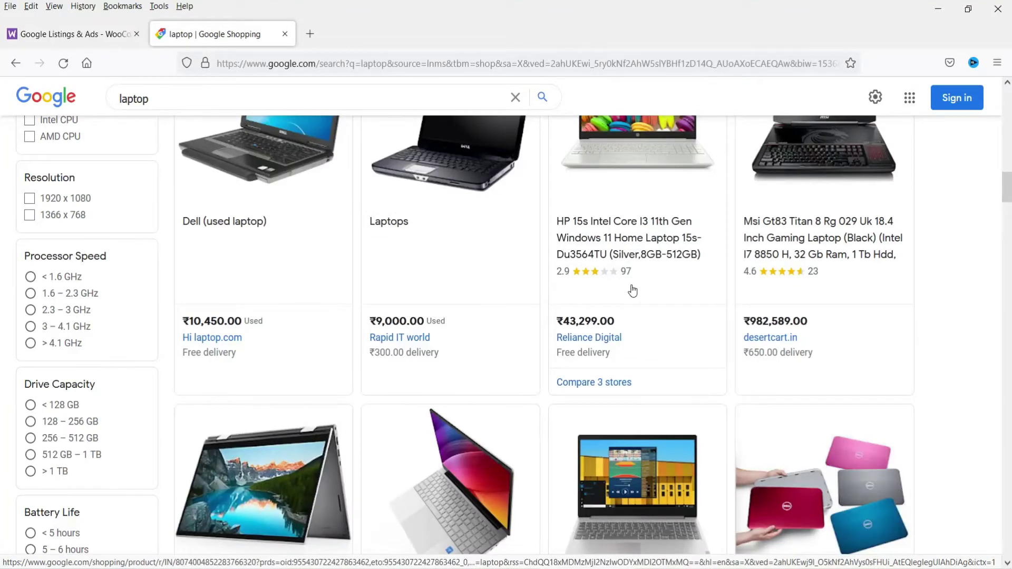
pyautogui.scroll(-2, 632, 290)
pyautogui.scroll(10, 643, 316)
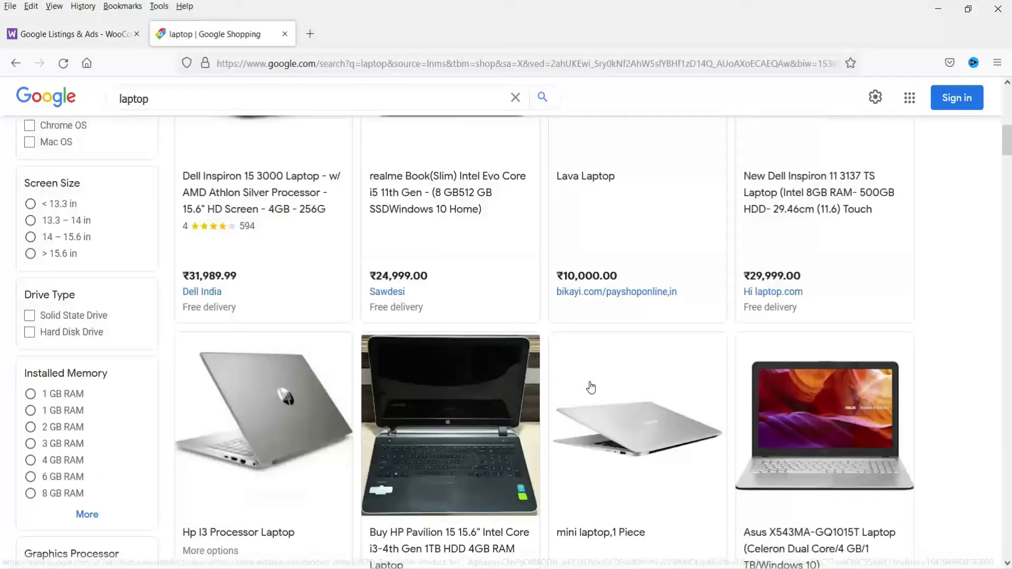
pyautogui.scroll(5, 974, 388)
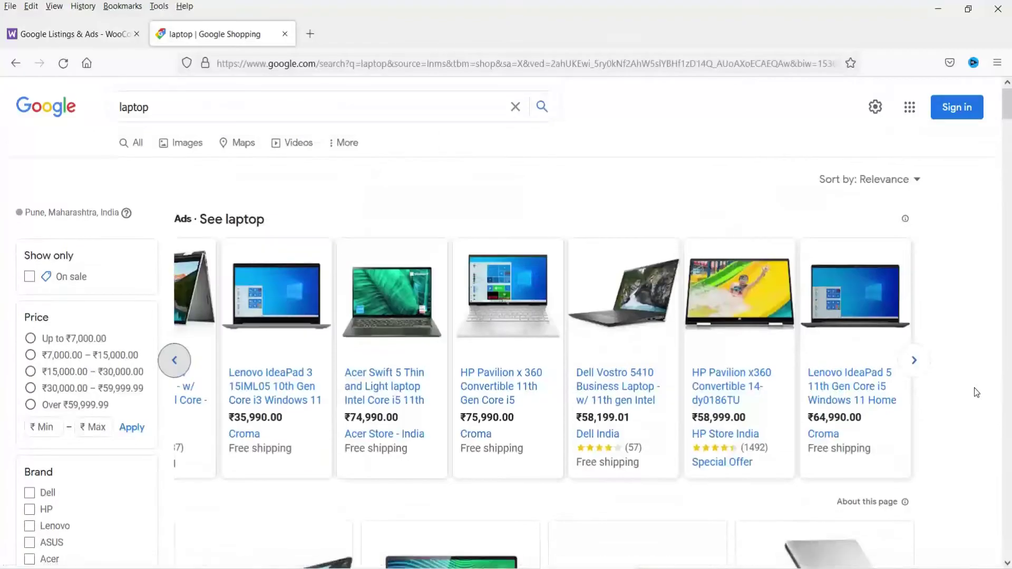
pyautogui.click(35, 33)
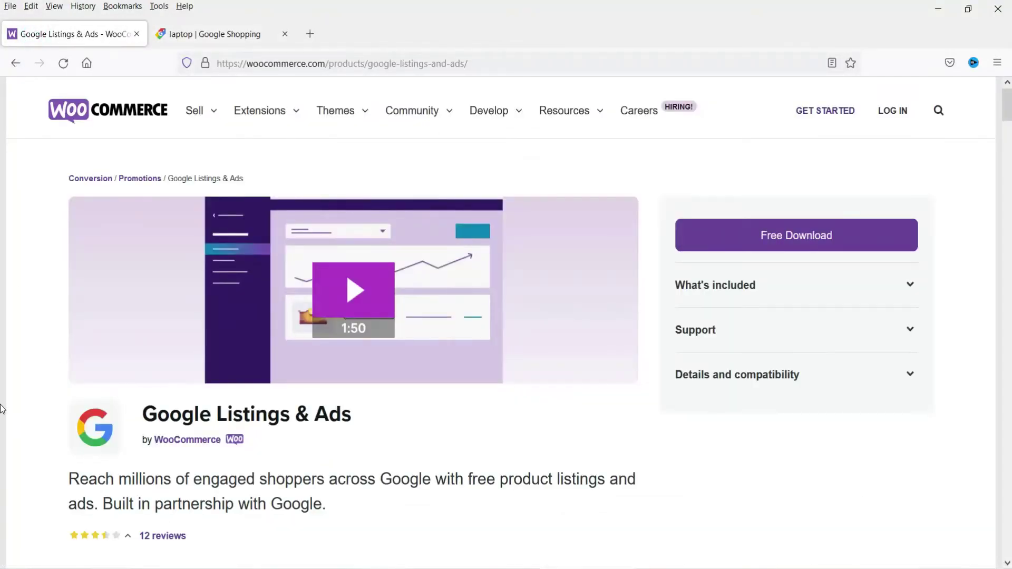
# Find 'Google listings & ads' under Plugins > Add New, then install and activate it
pyautogui.click(24, 32)
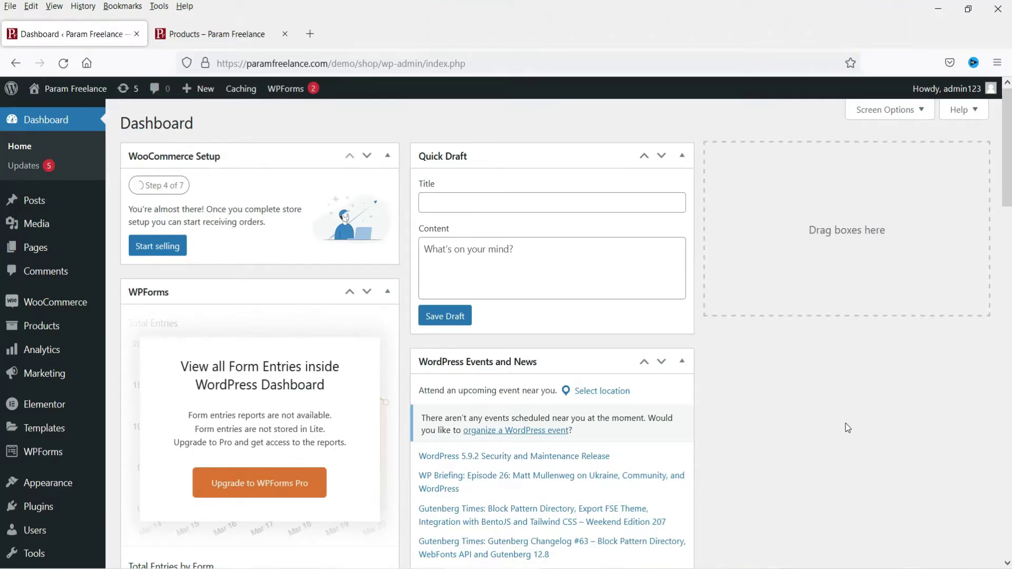
pyautogui.scroll(-2, 53, 422)
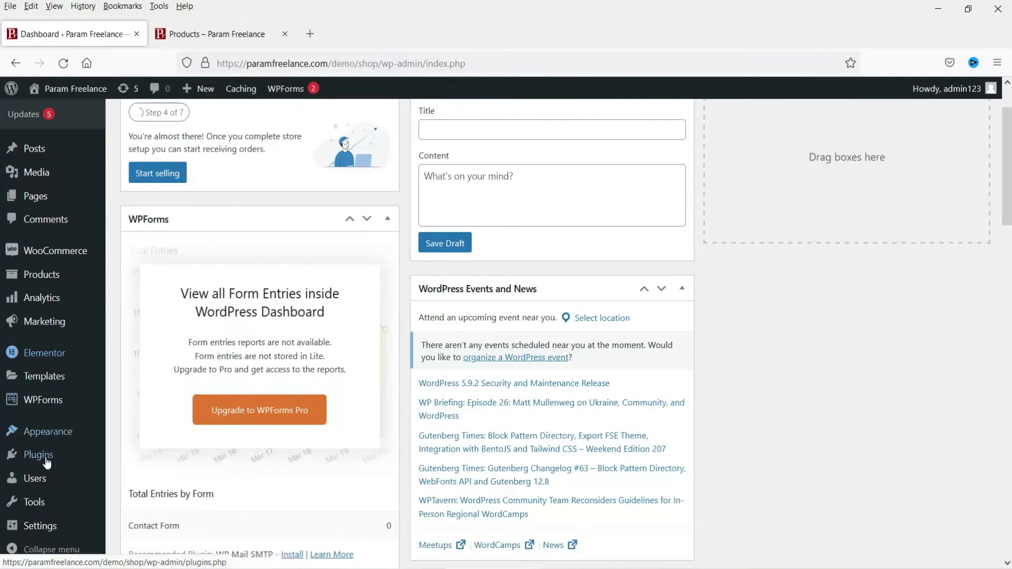
pyautogui.moveTo(46, 463)
pyautogui.click(135, 476)
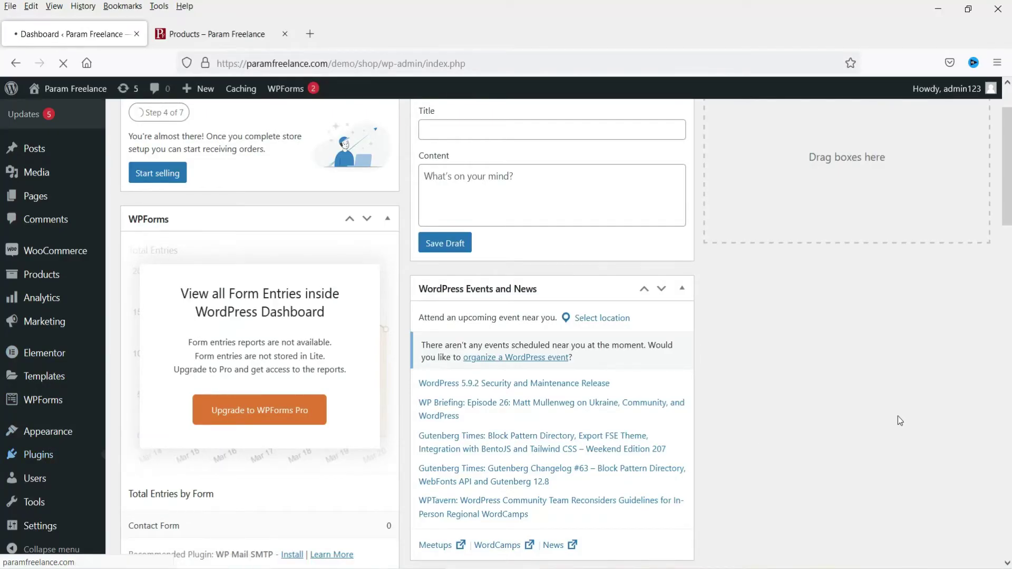
pyautogui.click(840, 163)
pyautogui.write('Go')
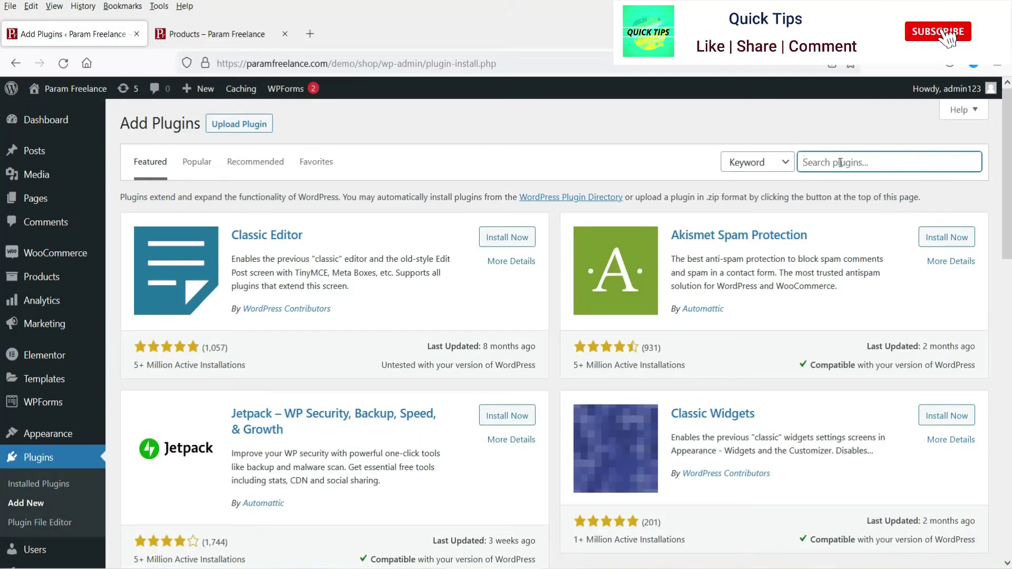
pyautogui.write('ogle ')
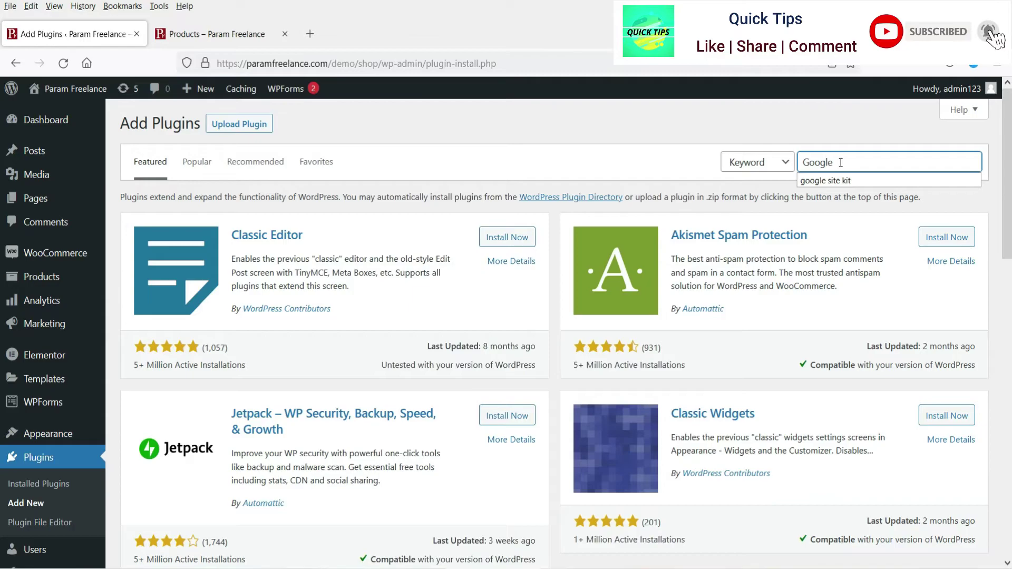
pyautogui.write('listings')
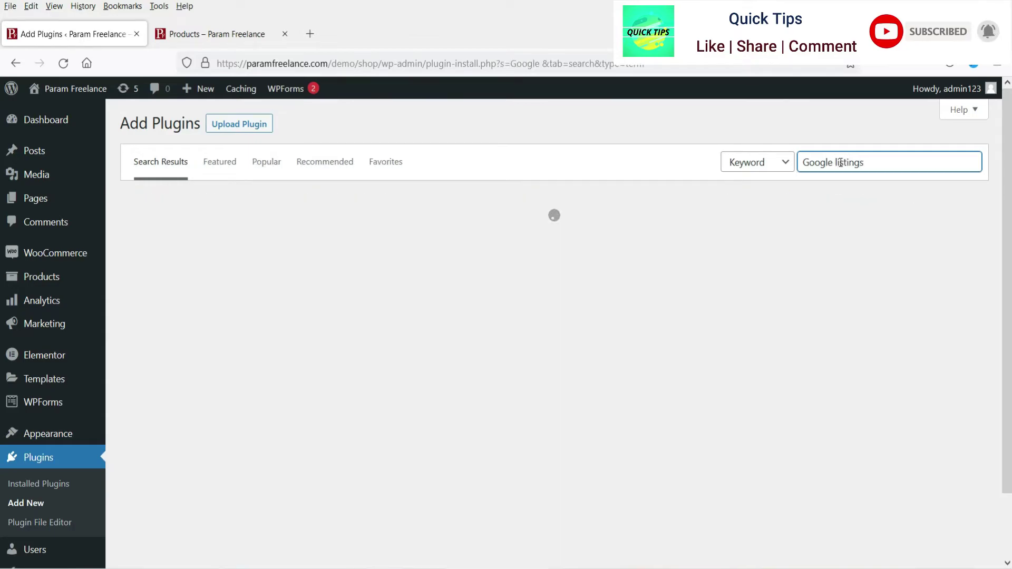
pyautogui.write(' &')
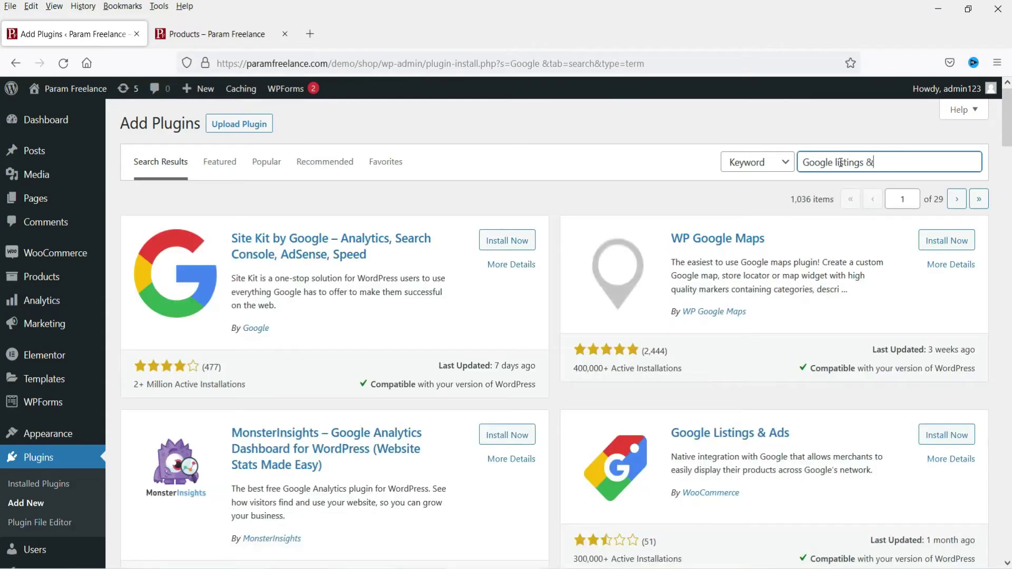
pyautogui.write(' ads')
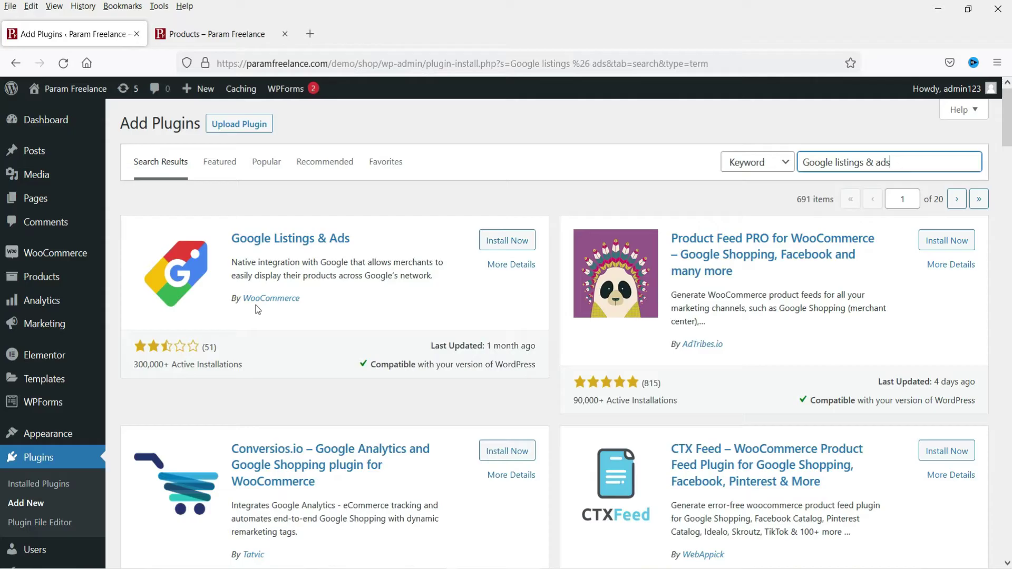
pyautogui.click(506, 244)
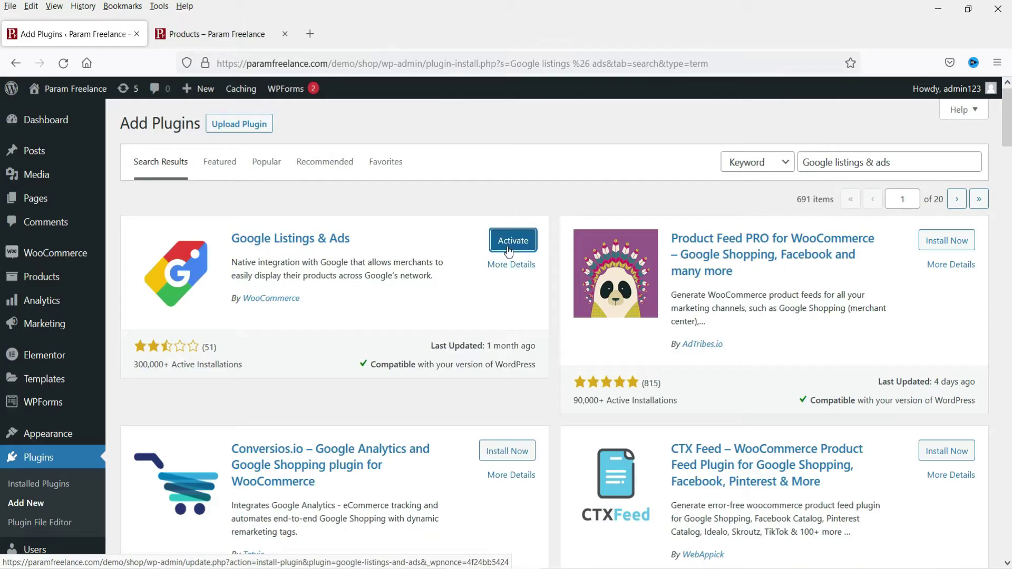
pyautogui.click(508, 249)
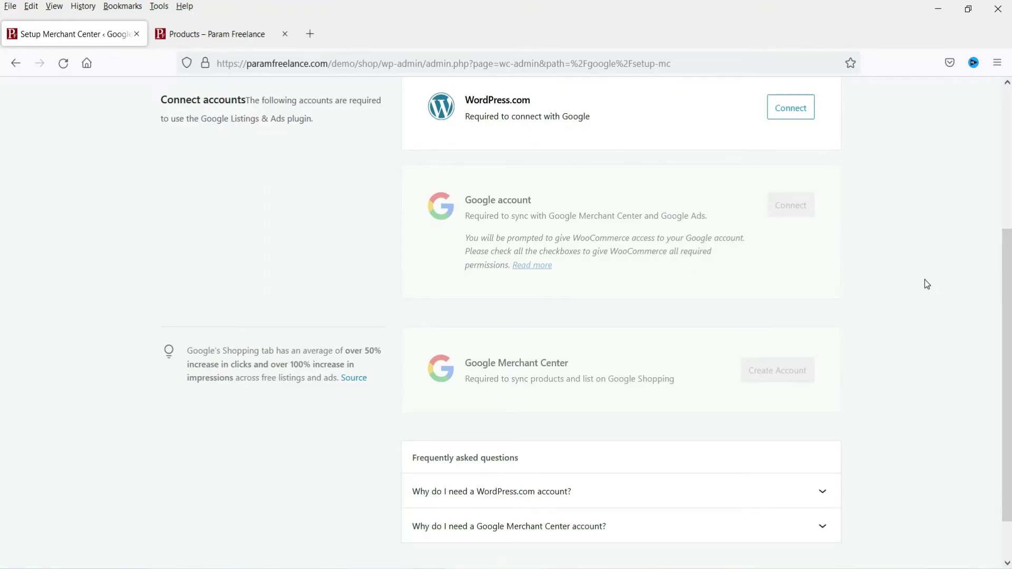
# Scroll back to the top of the Set up your accounts step in the setup wizard
pyautogui.scroll(4, 926, 283)
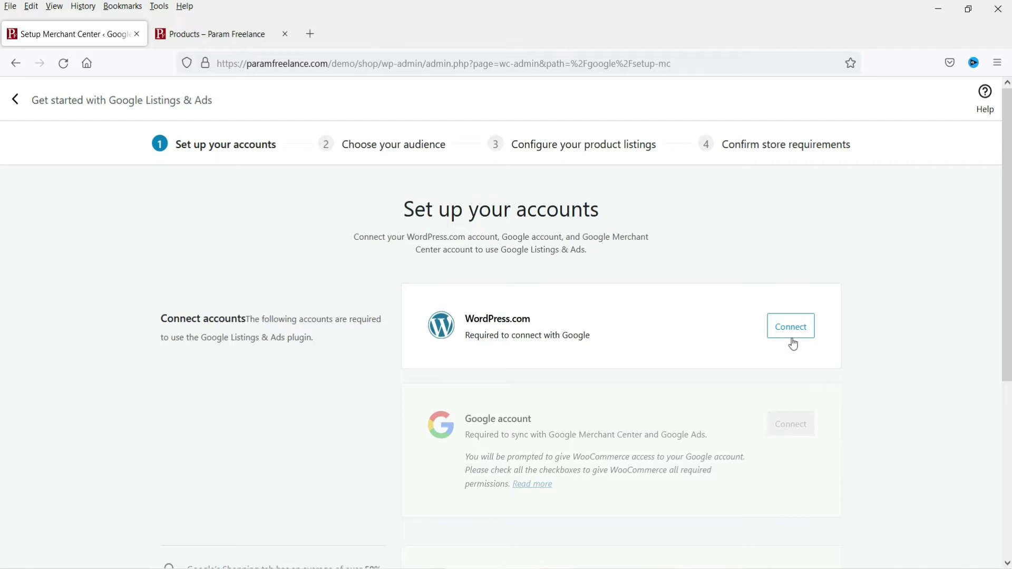
# Connect the store's WordPress.com account and approve the authorization request
pyautogui.click(791, 332)
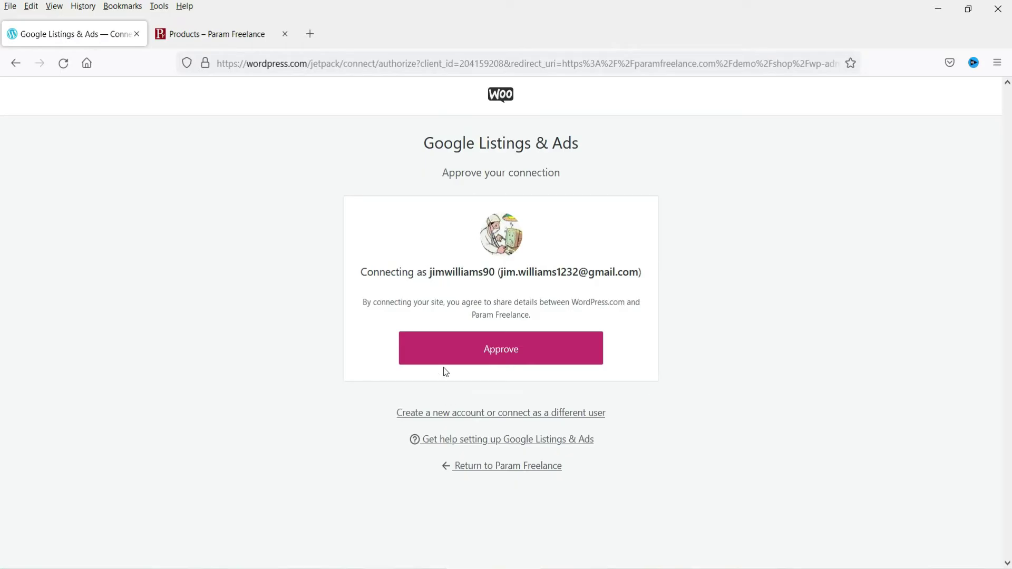
pyautogui.click(510, 362)
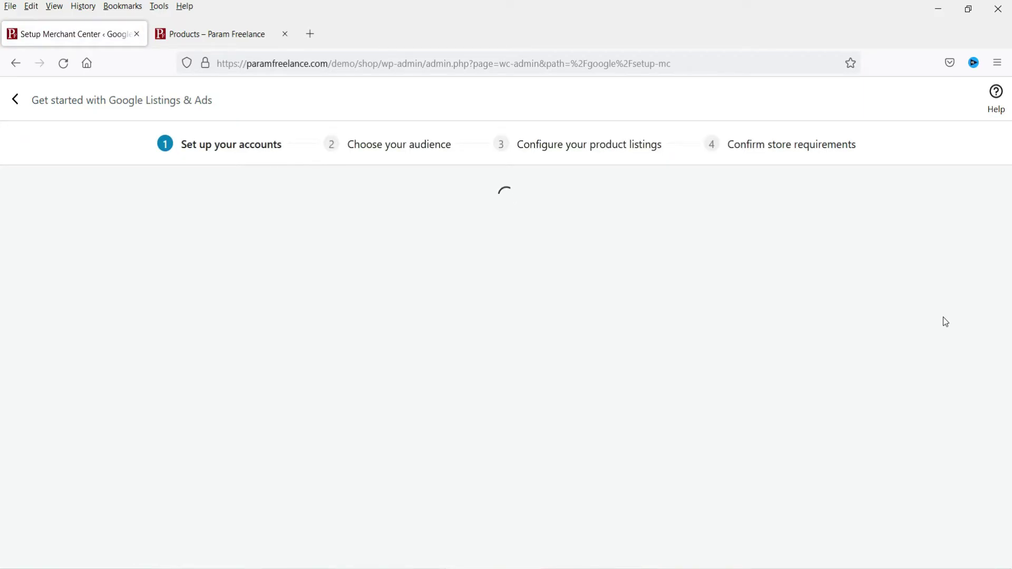
# Sign in with the Google account and grant AdWords, Shopping listings and site verification permissions
pyautogui.scroll(-5, 932, 311)
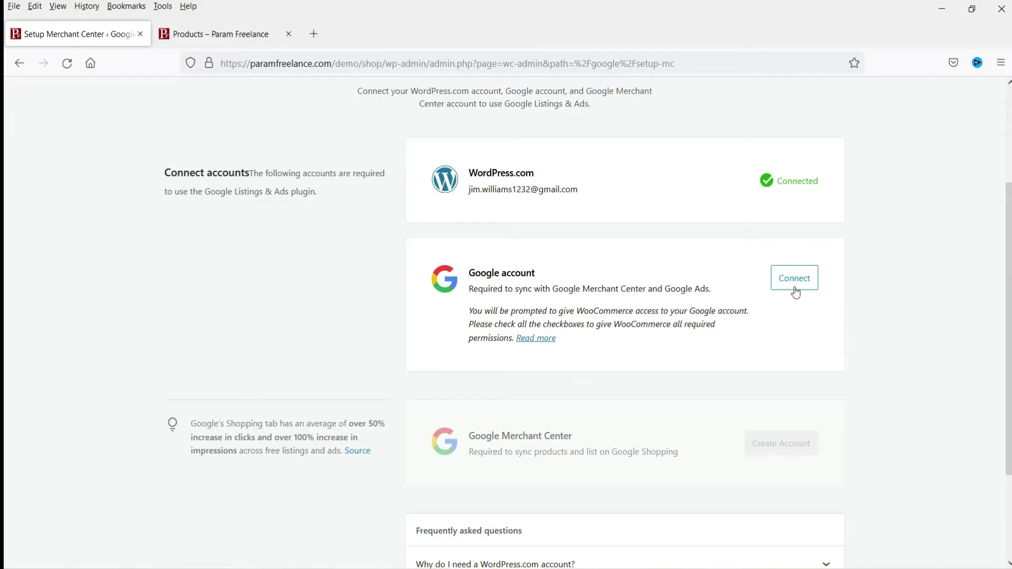
pyautogui.click(791, 286)
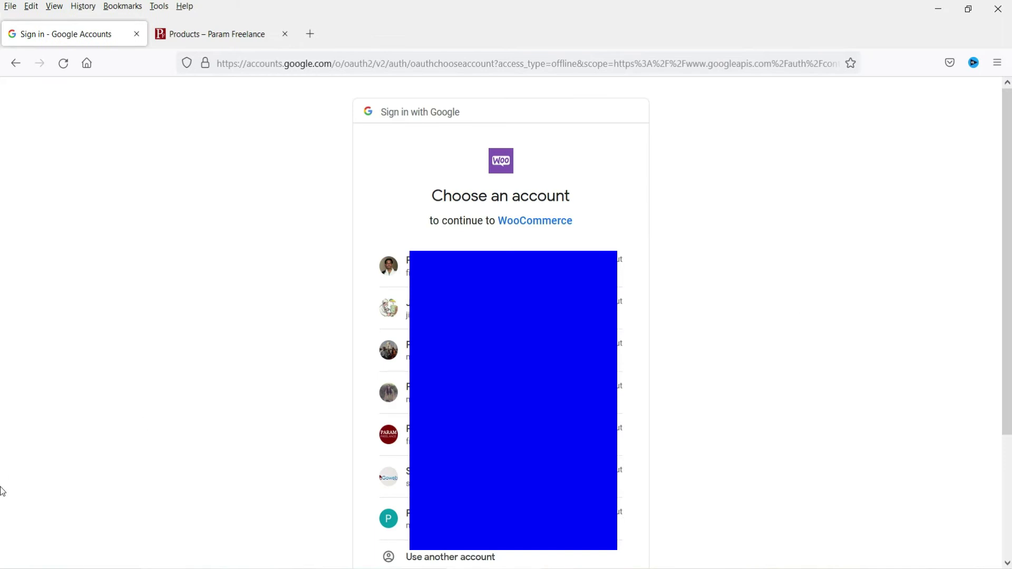
pyautogui.click(390, 307)
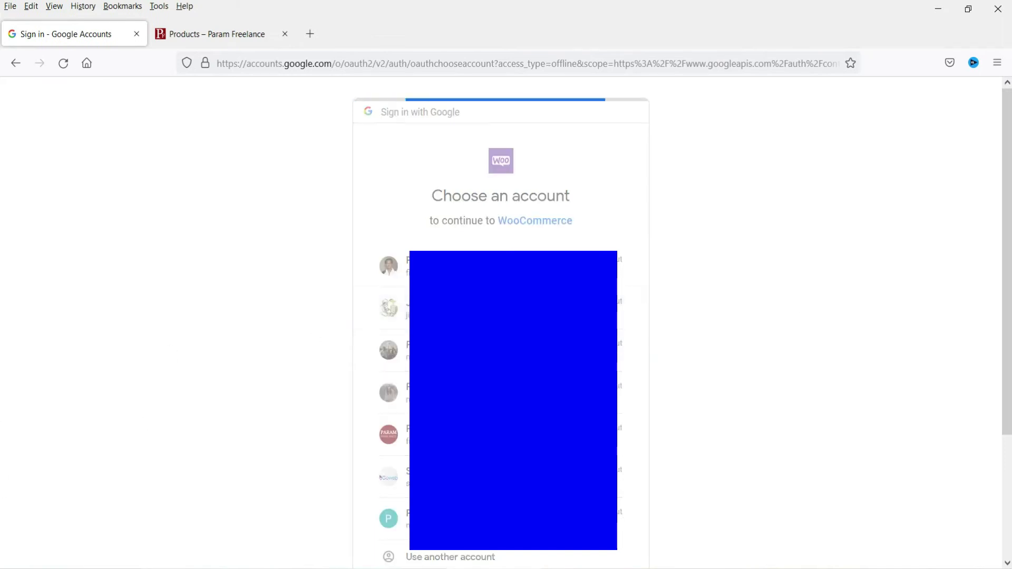
pyautogui.click(605, 422)
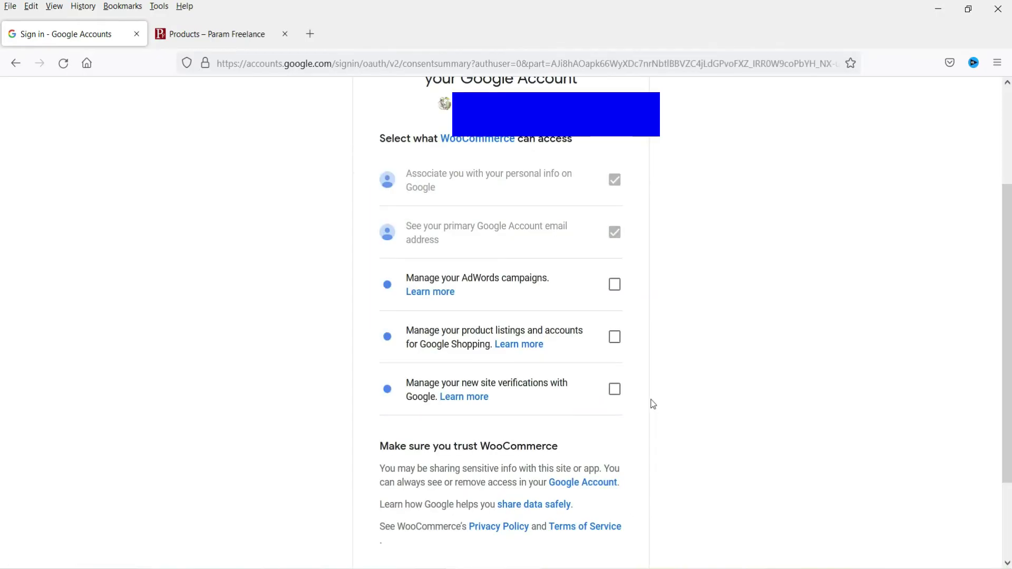
pyautogui.click(614, 284)
pyautogui.click(616, 337)
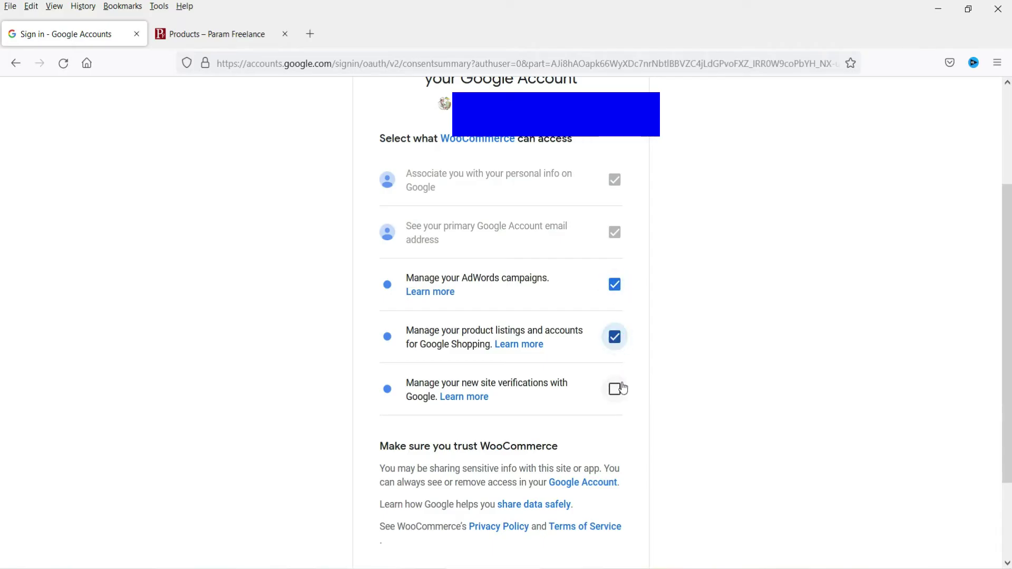
pyautogui.click(616, 390)
pyautogui.scroll(-2, 679, 420)
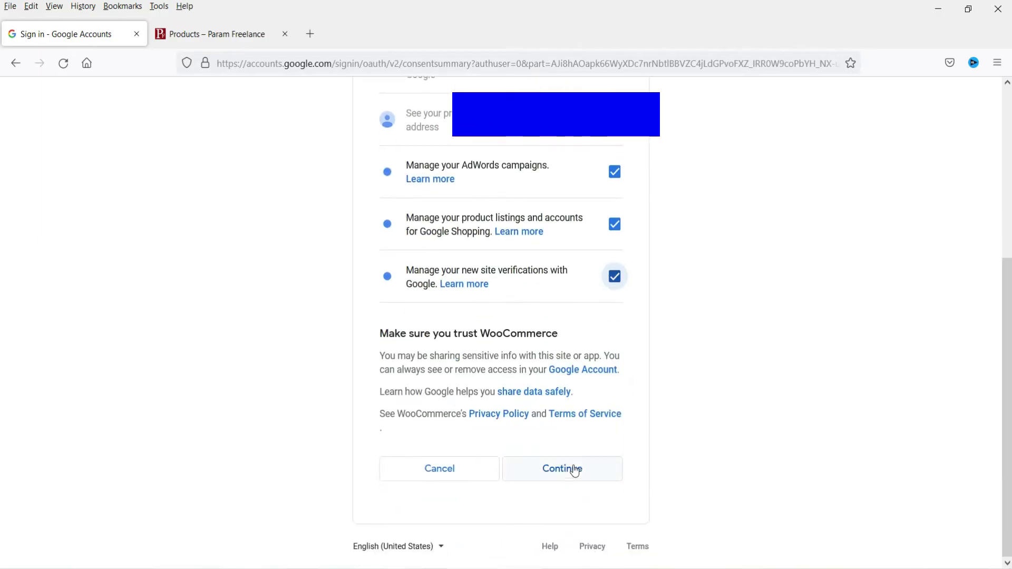
pyautogui.click(574, 472)
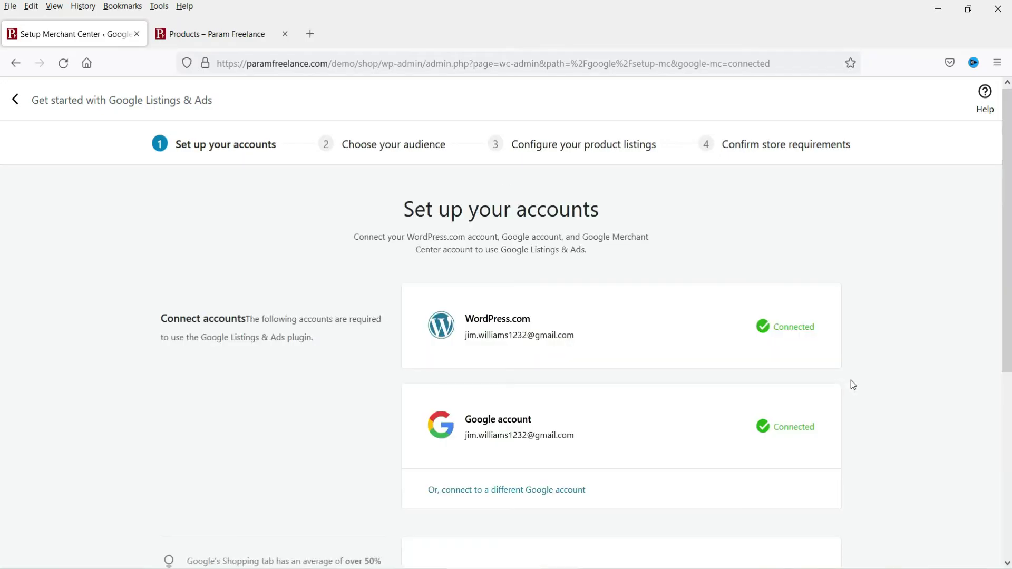
# Create a new Merchant Center account for paramfreelance.com after accepting its terms
pyautogui.scroll(-5, 884, 380)
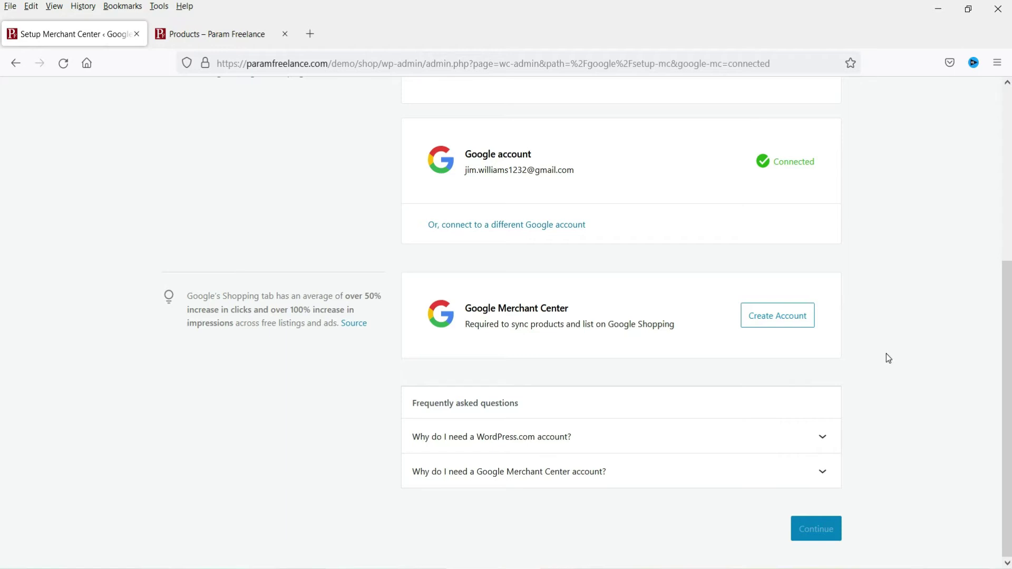
pyautogui.click(778, 320)
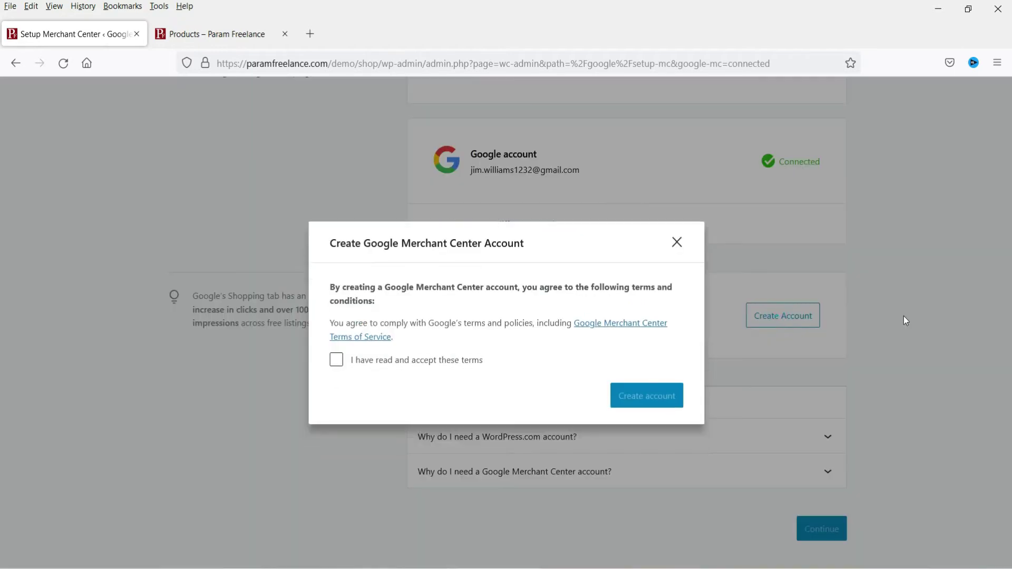
pyautogui.click(336, 360)
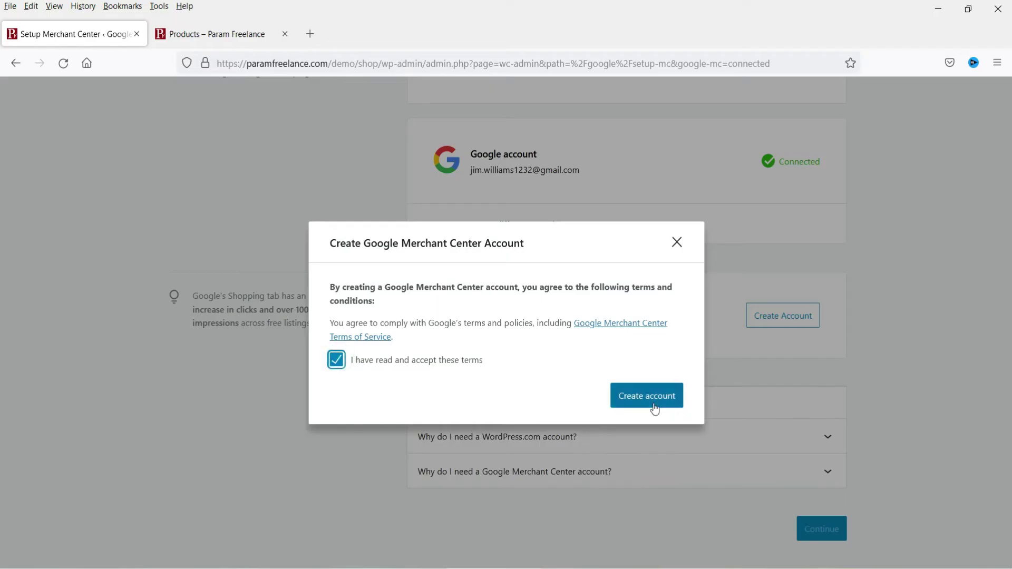
pyautogui.click(677, 405)
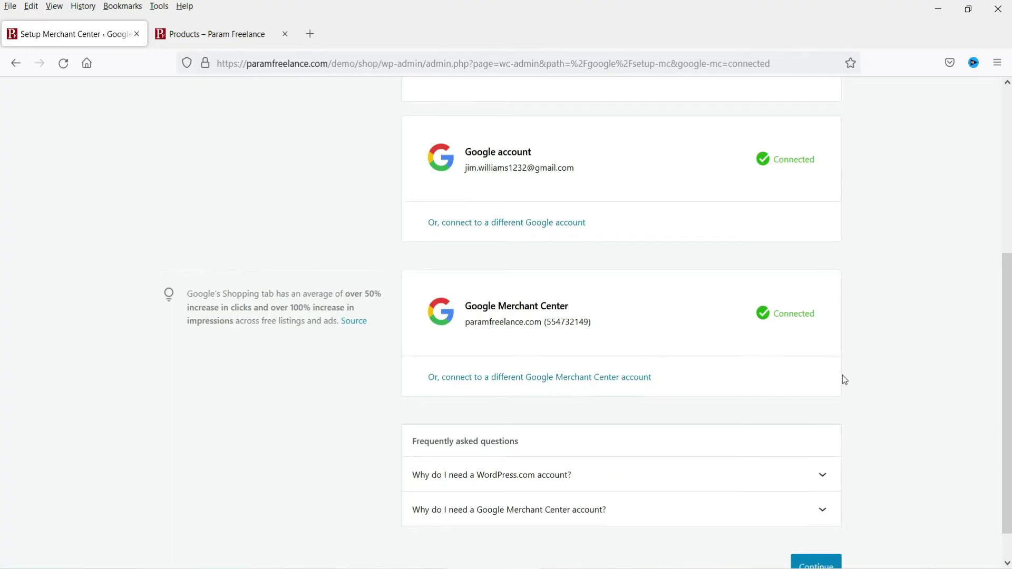
pyautogui.scroll(-1, 842, 375)
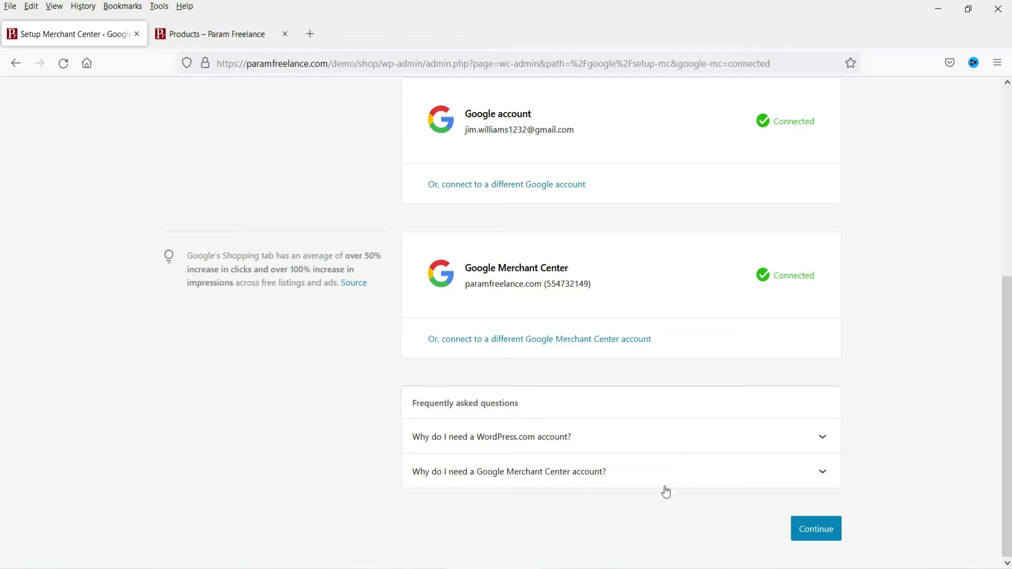
# Keep the audience as English listings in selected countries only, India, and continue
pyautogui.click(835, 538)
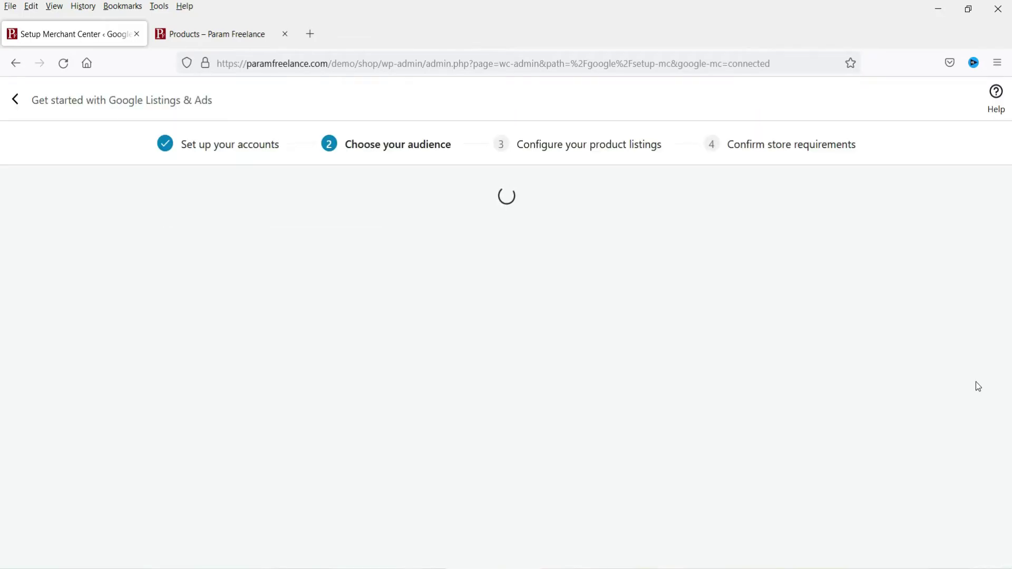
pyautogui.scroll(-2, 399, 358)
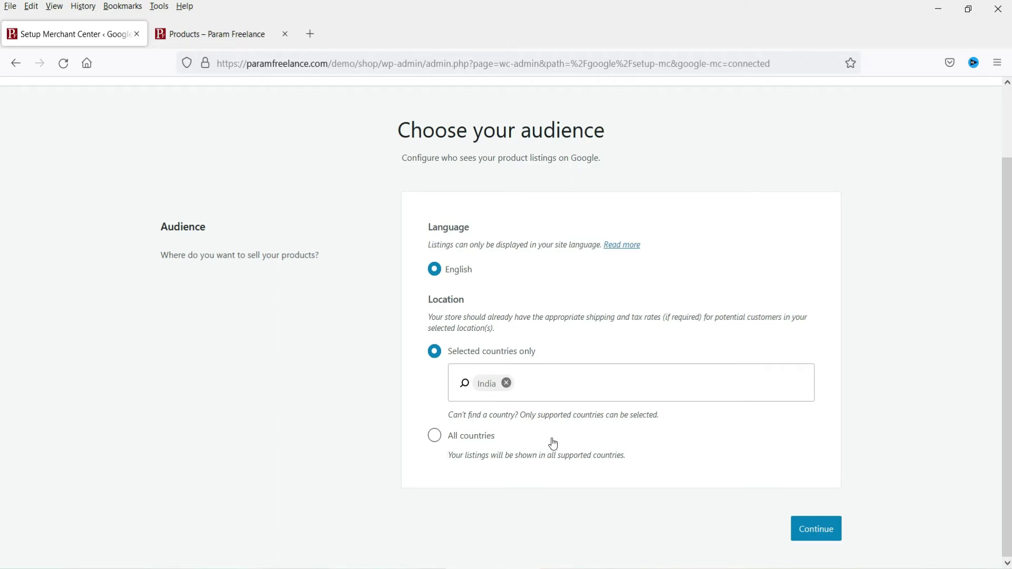
pyautogui.click(435, 440)
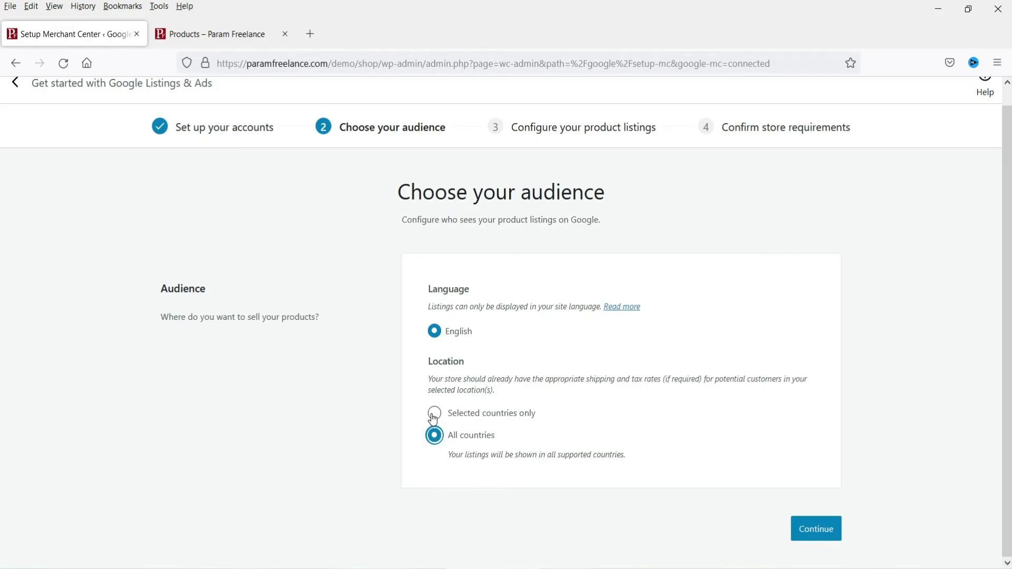
pyautogui.click(434, 413)
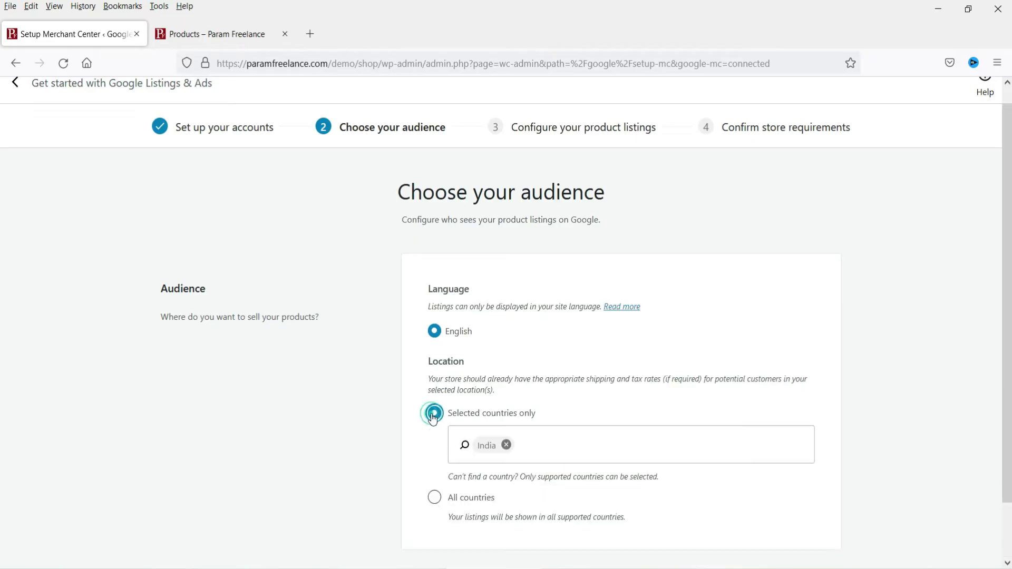
pyautogui.scroll(-2, 657, 389)
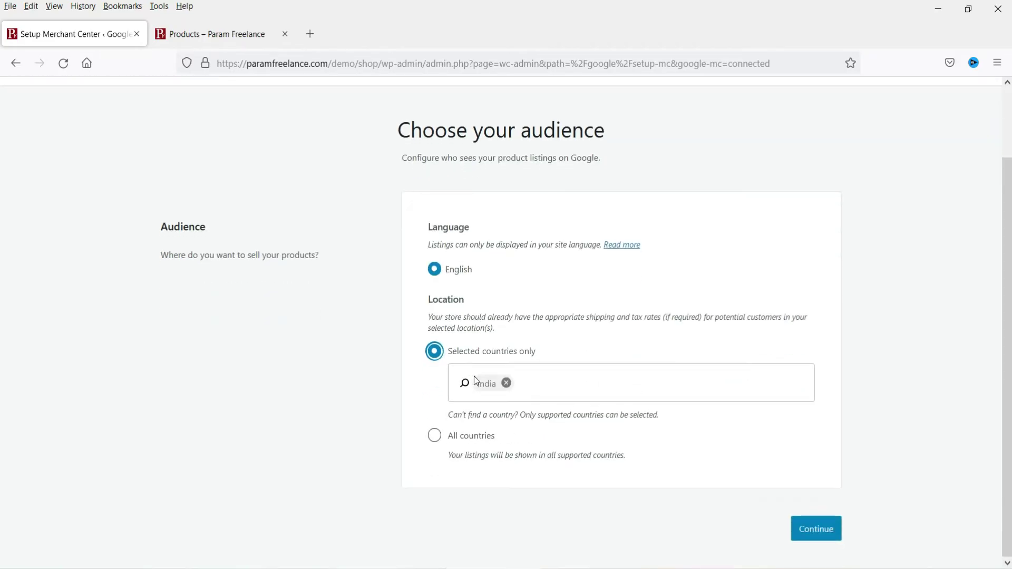
pyautogui.click(810, 534)
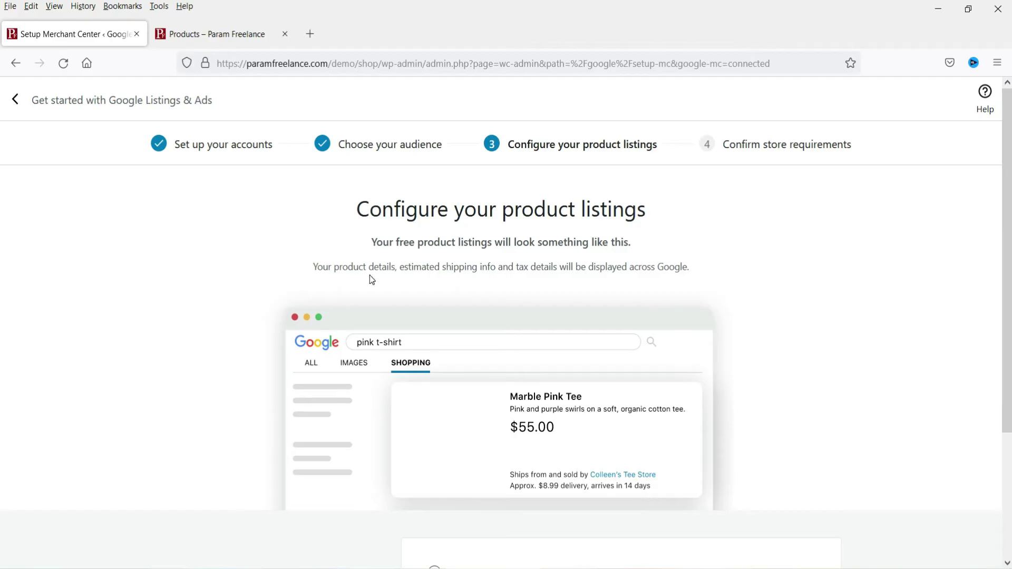
# Choose simple shipping with a flat 100.00 INR rate and 7-day delivery for all countries
pyautogui.scroll(-3, 357, 308)
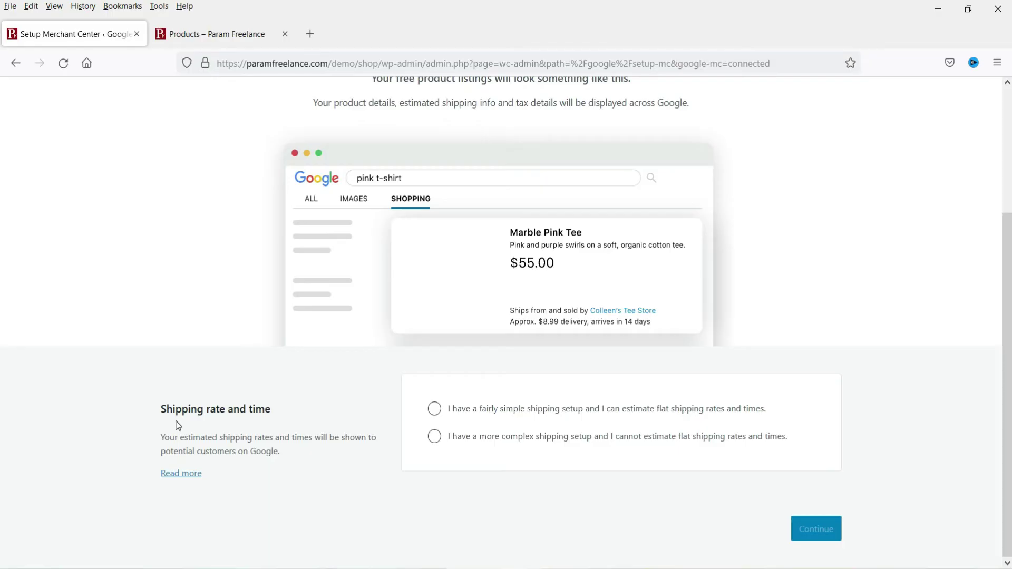
pyautogui.click(434, 409)
pyautogui.scroll(-5, 988, 448)
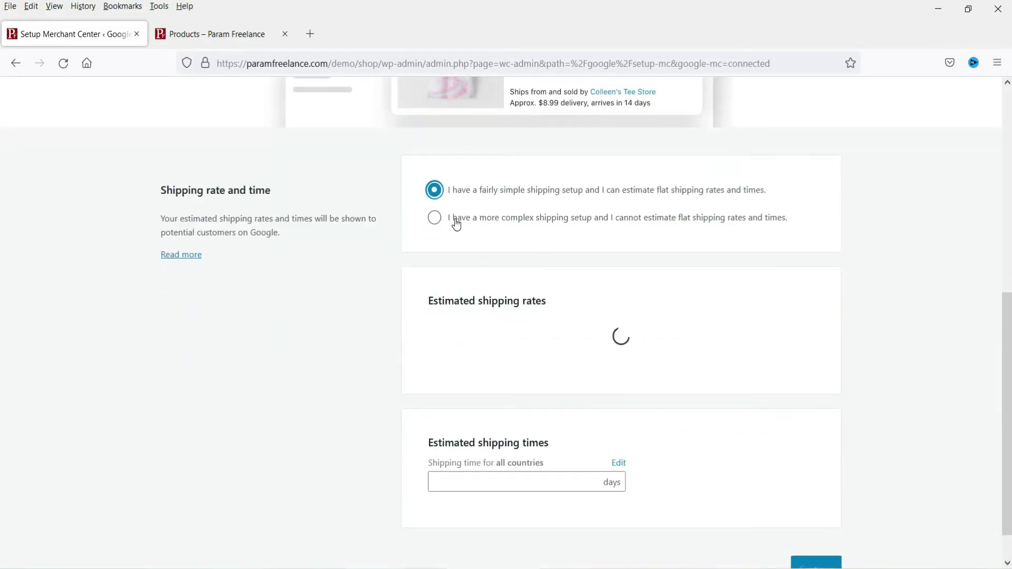
pyautogui.scroll(-2, 229, 344)
pyautogui.click(481, 283)
pyautogui.write('100')
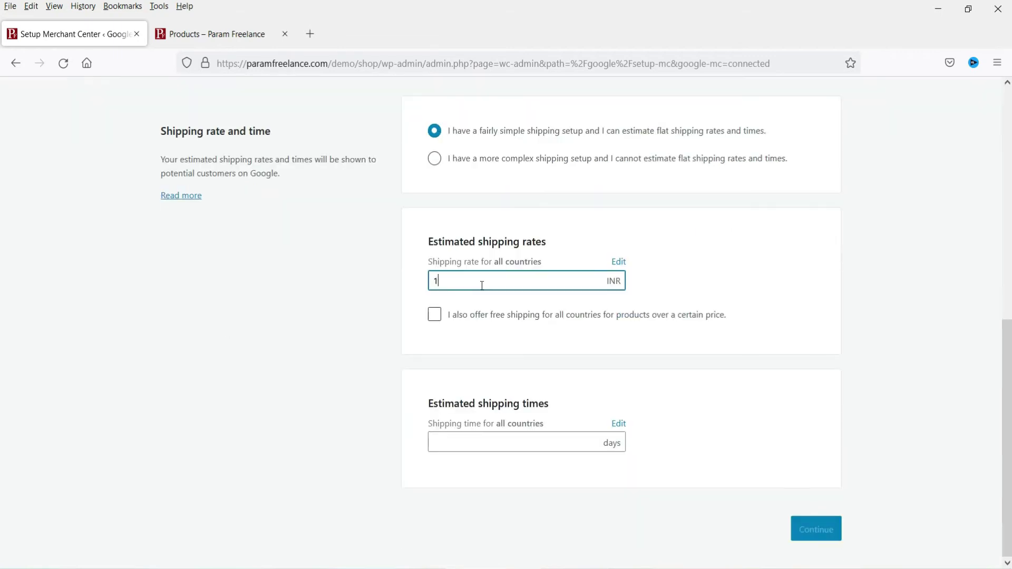
pyautogui.click(312, 340)
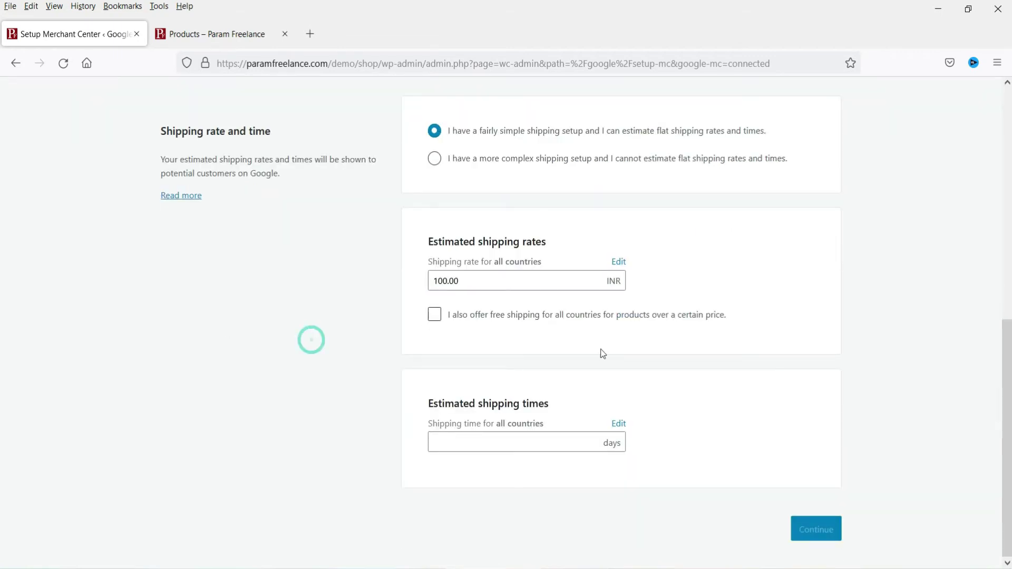
pyautogui.click(469, 445)
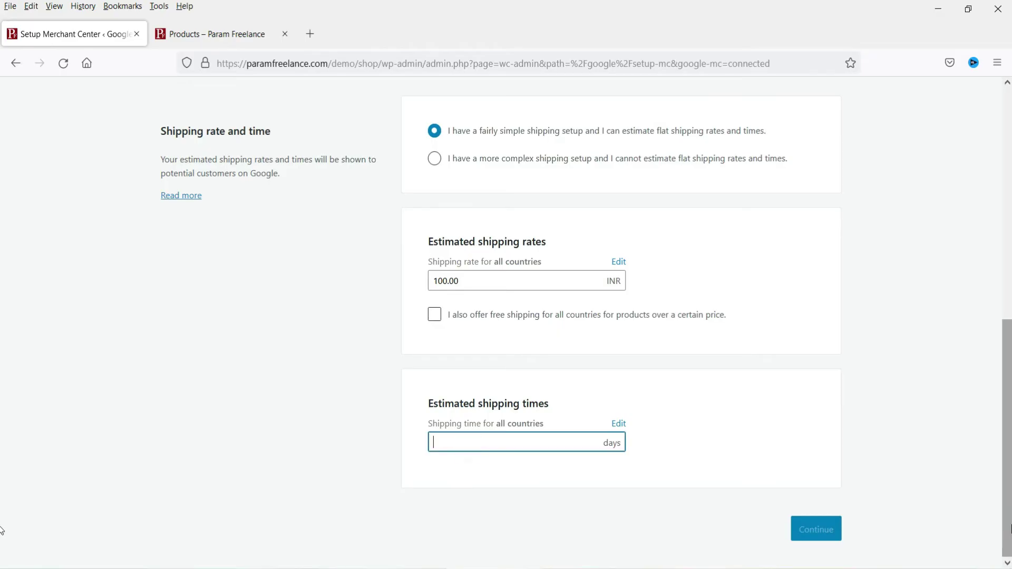
pyautogui.write('7')
pyautogui.click(760, 439)
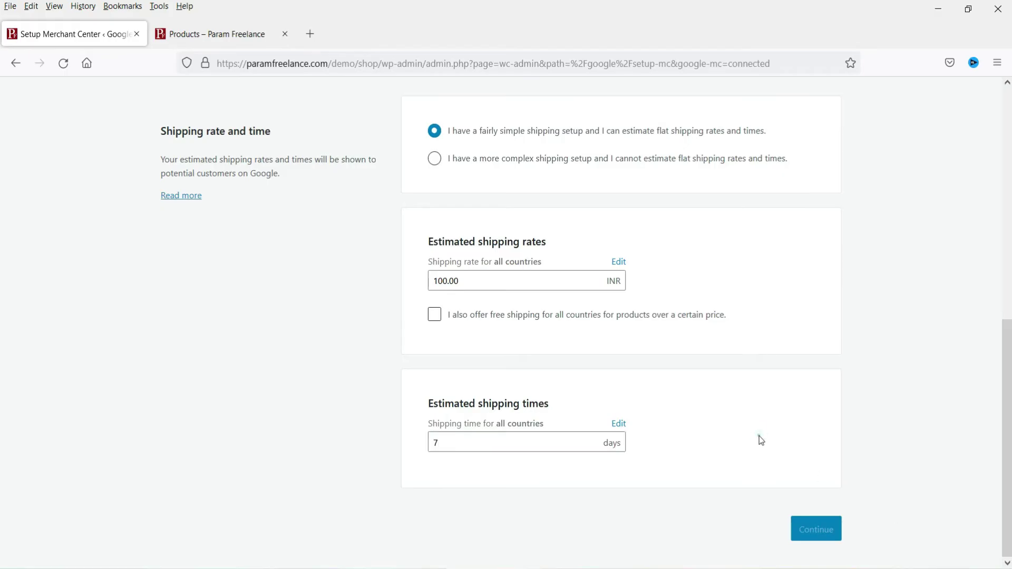
pyautogui.scroll(3, 725, 432)
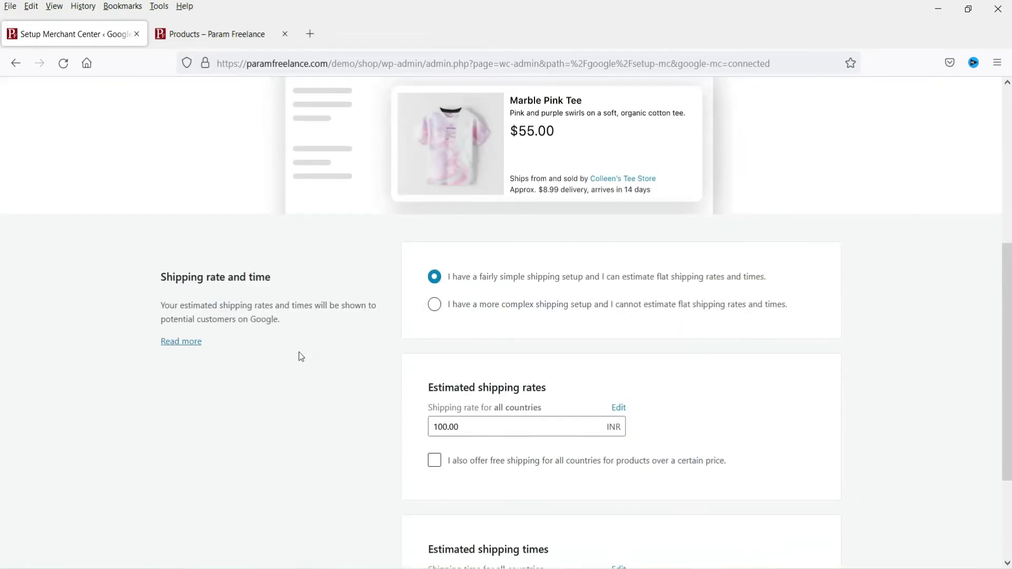
pyautogui.scroll(-2, 299, 352)
pyautogui.scroll(-2, 280, 440)
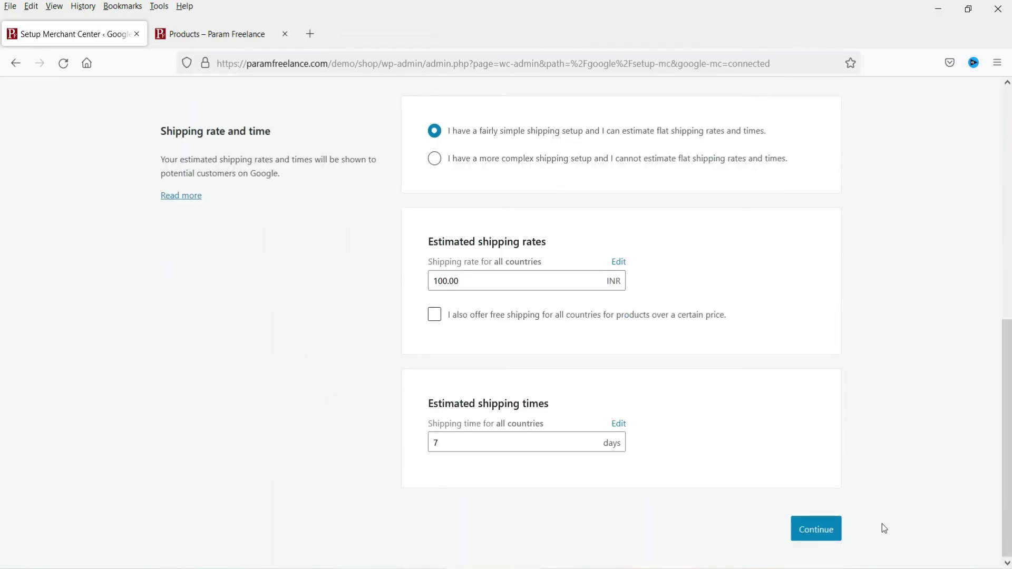
# Continue to store requirements, pick country code India (+91) and enter the verification phone number
pyautogui.click(817, 531)
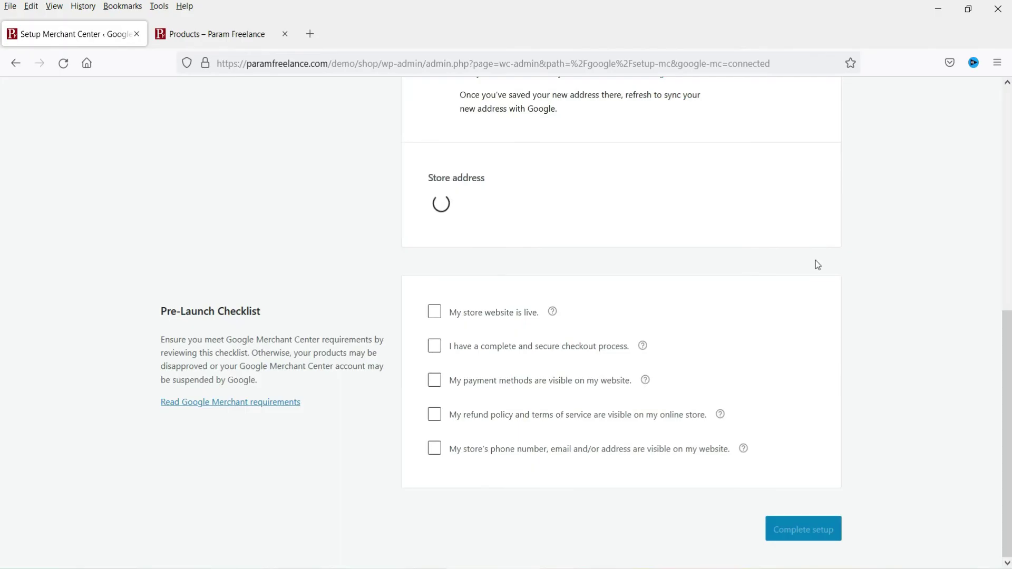
pyautogui.scroll(4, 816, 264)
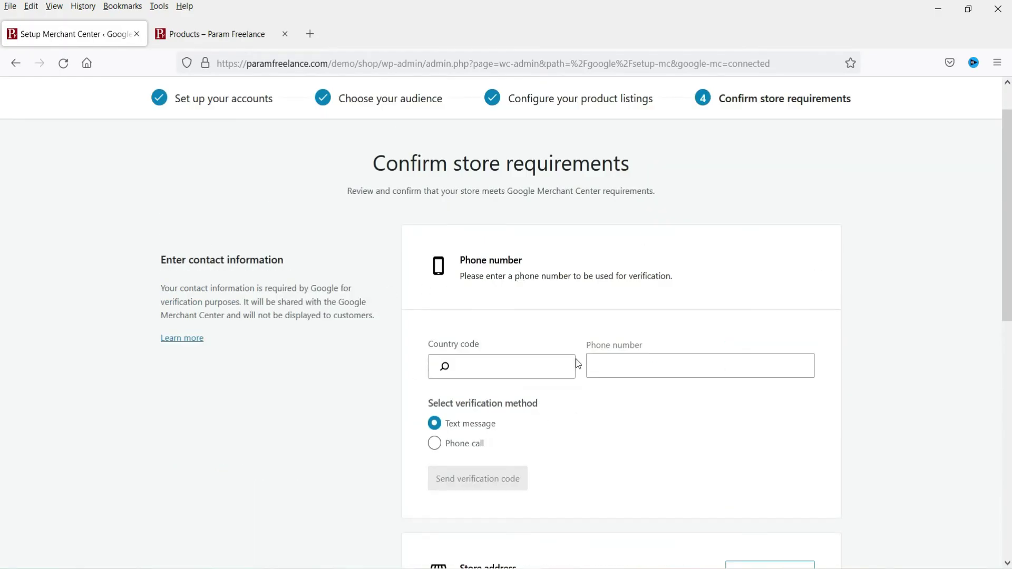
pyautogui.scroll(-3, 544, 339)
pyautogui.click(508, 224)
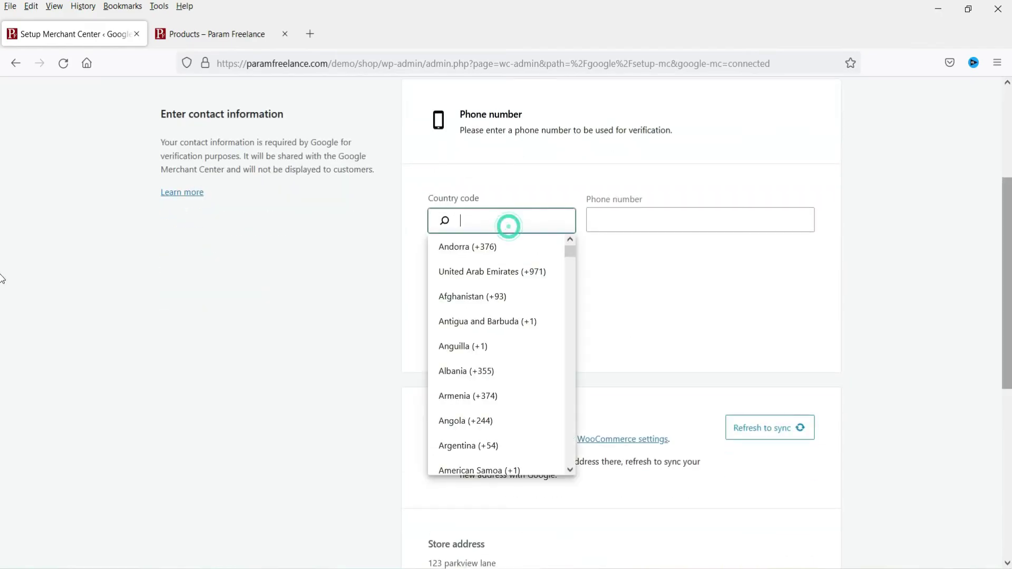
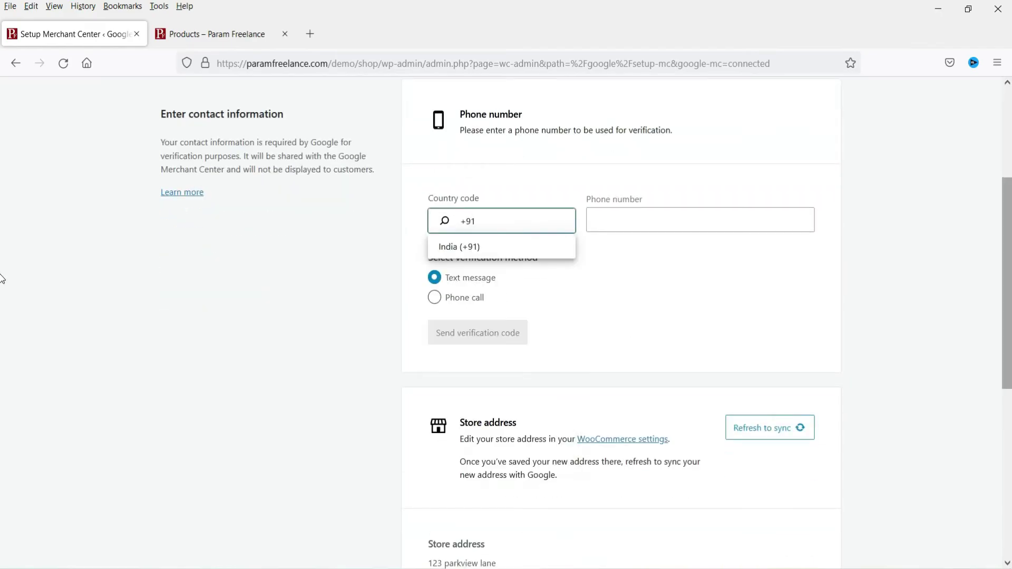
pyautogui.press('Tab')
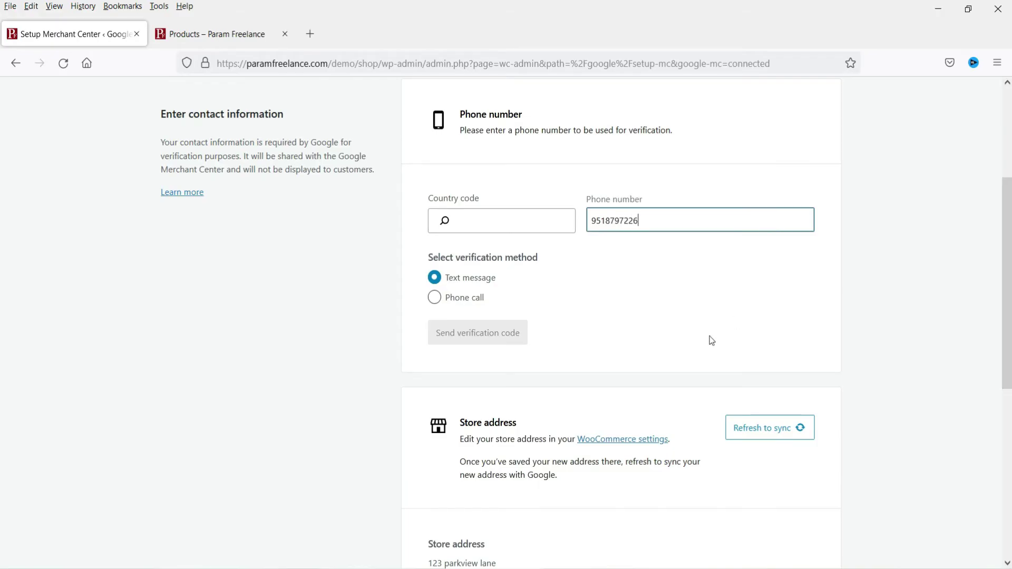
# Scroll down to the Store address and Pre-Launch Checklist sections
pyautogui.scroll(-3, 711, 338)
pyautogui.scroll(3, 246, 307)
pyautogui.scroll(-2, 884, 375)
pyautogui.scroll(3, 310, 372)
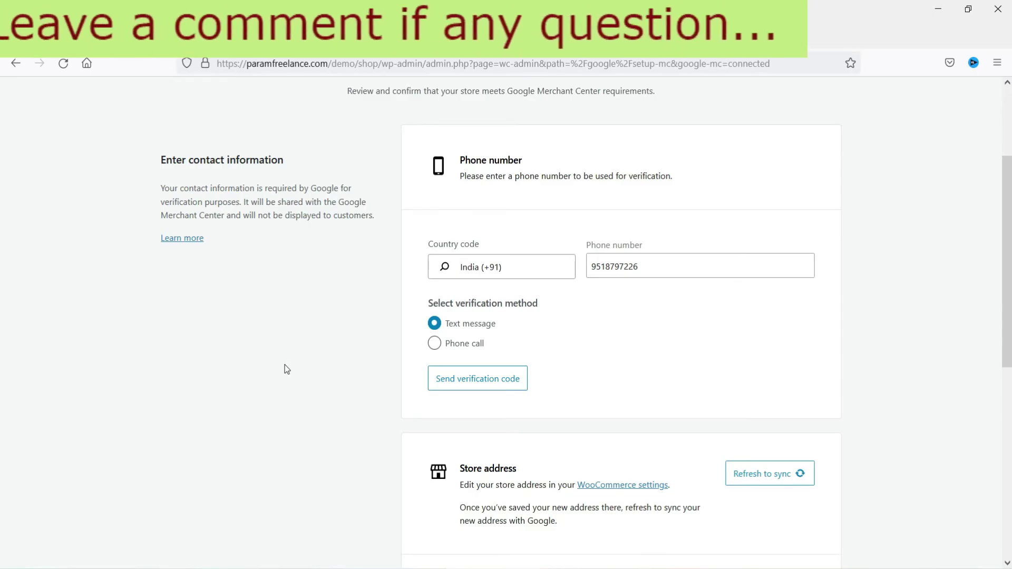
pyautogui.scroll(-4, 587, 337)
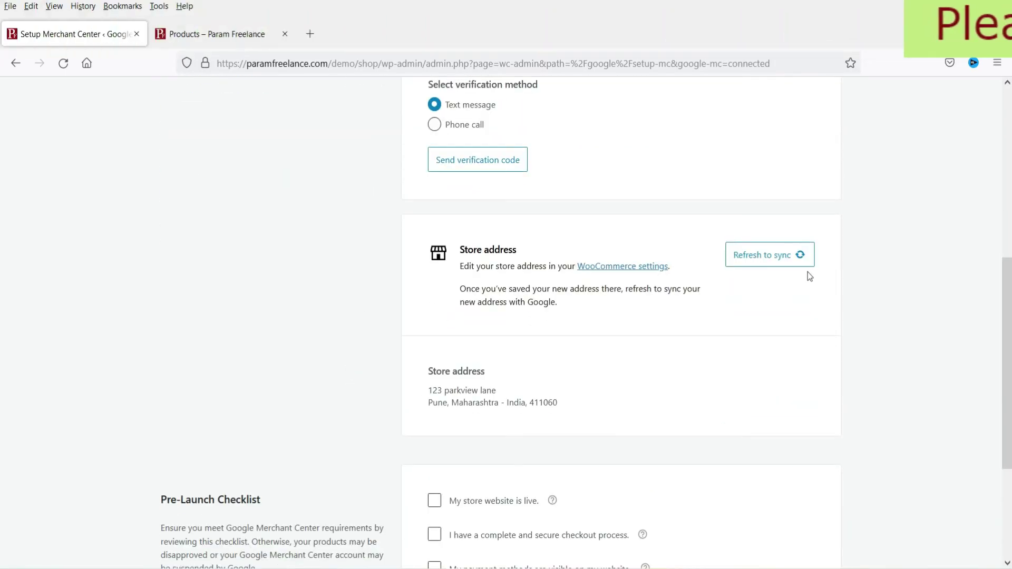
pyautogui.scroll(-2, 530, 333)
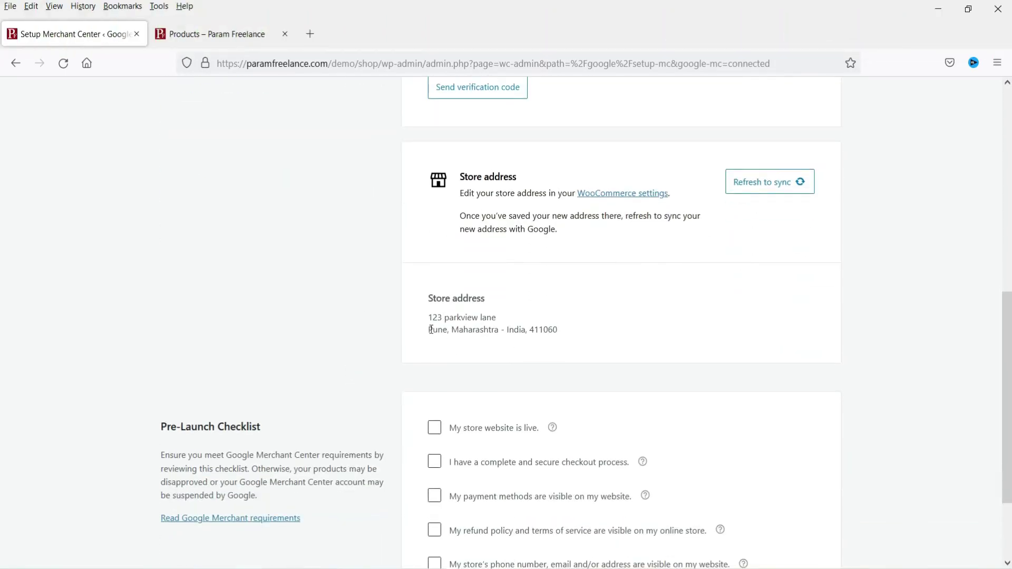
pyautogui.scroll(-2, 364, 327)
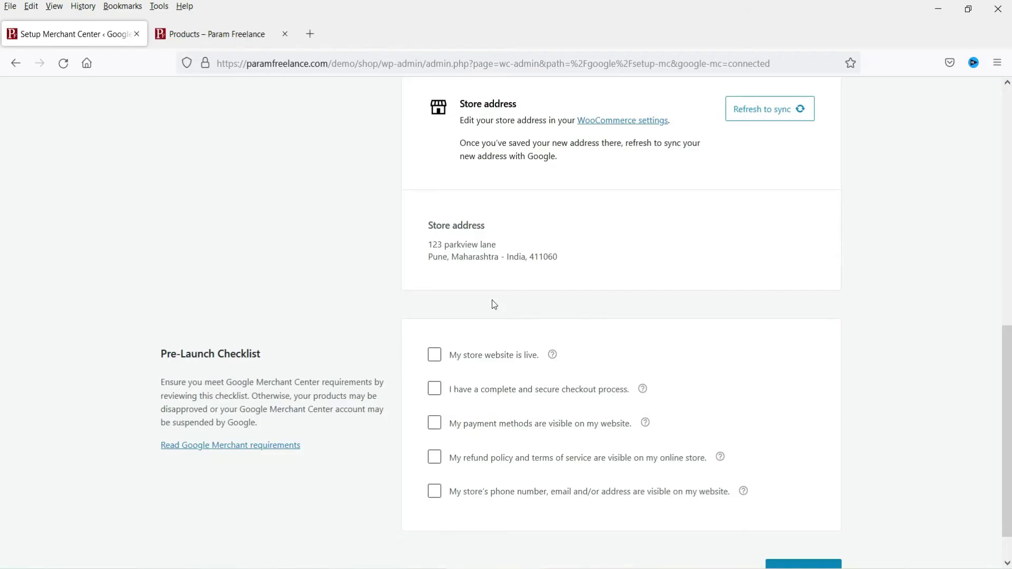
pyautogui.scroll(-1, 493, 303)
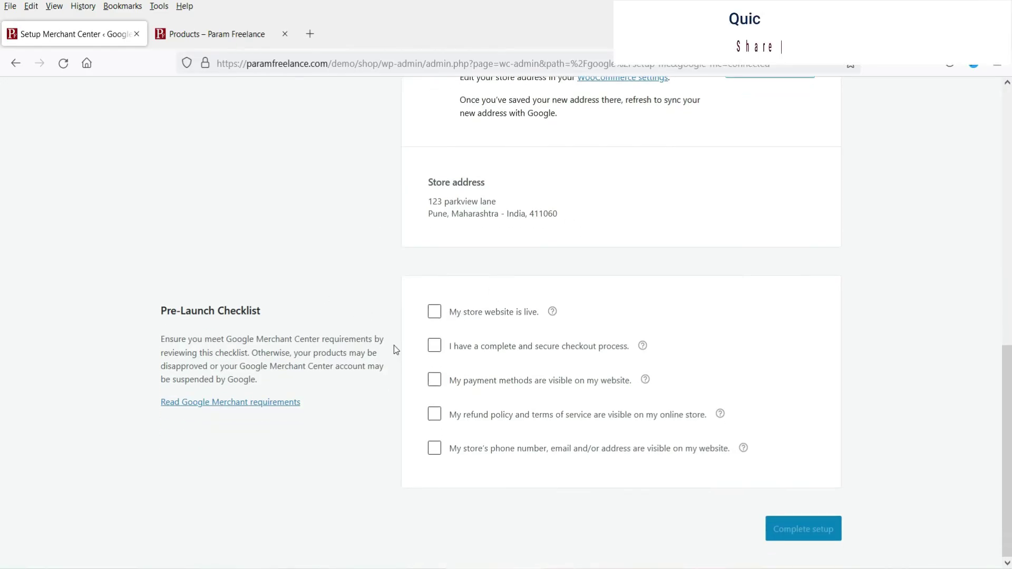
# Tick all five checklist items: live site, secure checkout, payment methods, refund policy and terms, and contact details
pyautogui.click(434, 315)
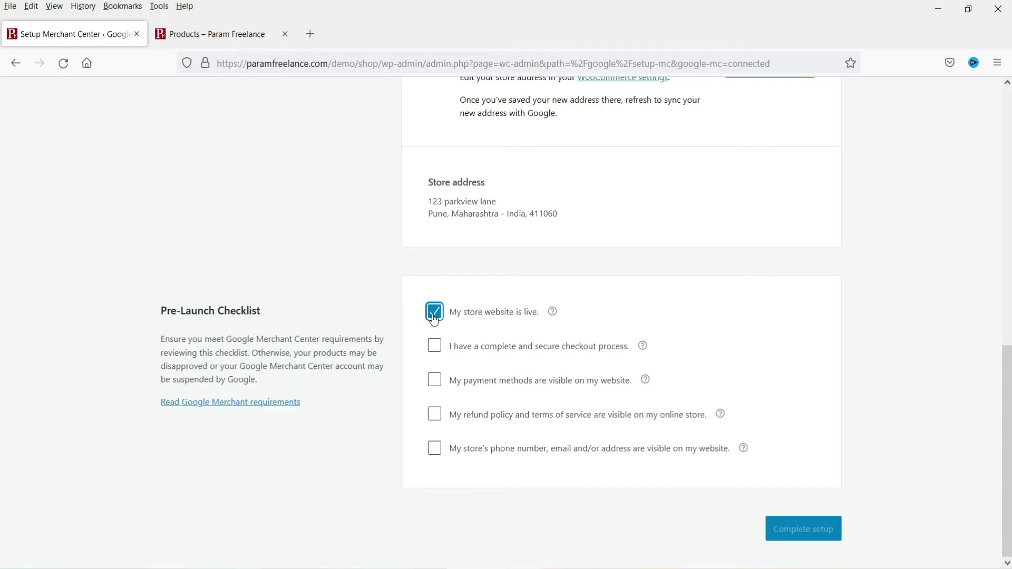
pyautogui.click(433, 346)
pyautogui.click(434, 380)
pyautogui.click(437, 415)
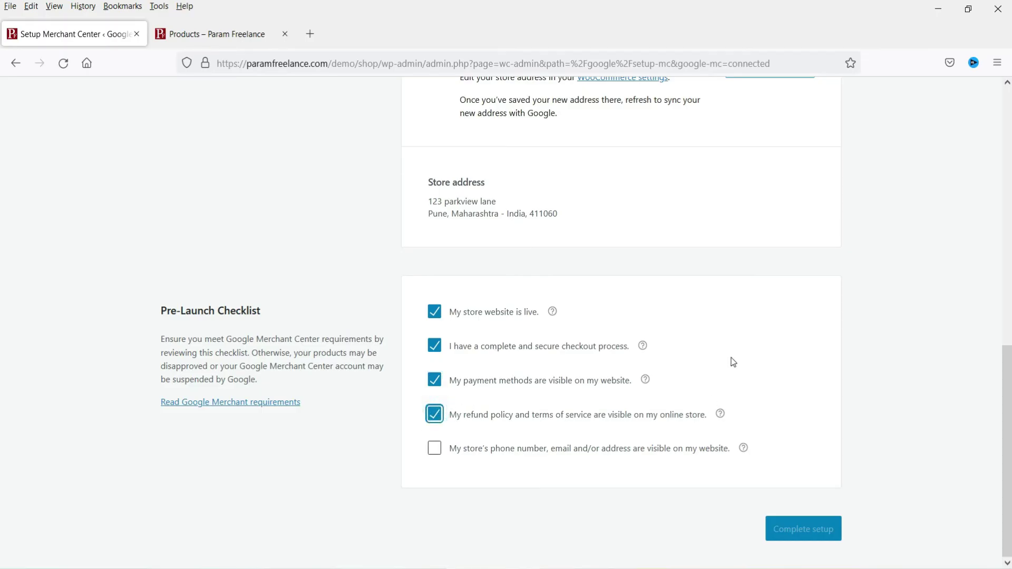
pyautogui.click(706, 448)
# Enter the six-digit text-message code and verify the store's contact phone number
pyautogui.scroll(4, 926, 431)
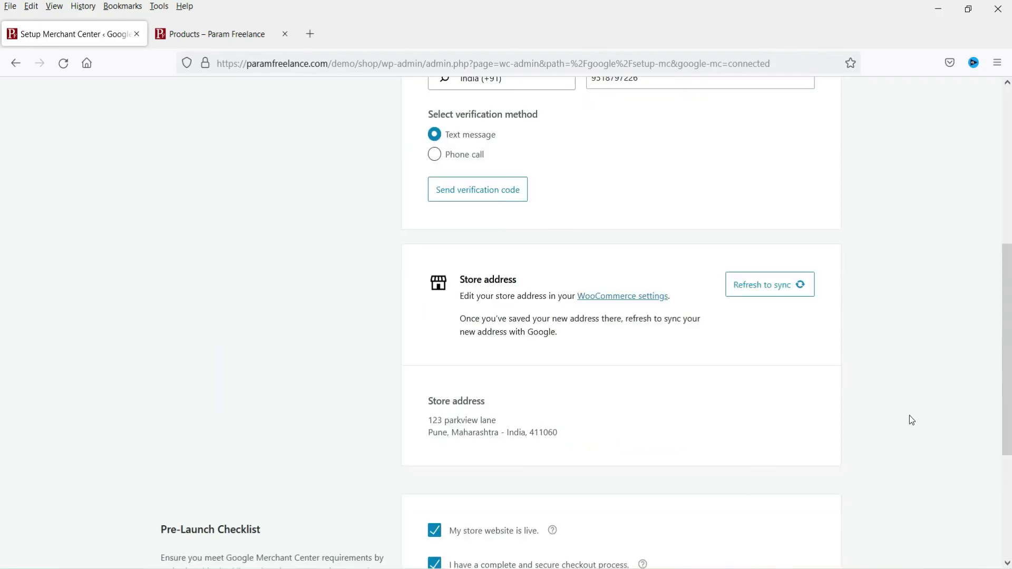
pyautogui.scroll(-4, 911, 420)
pyautogui.scroll(7, 911, 420)
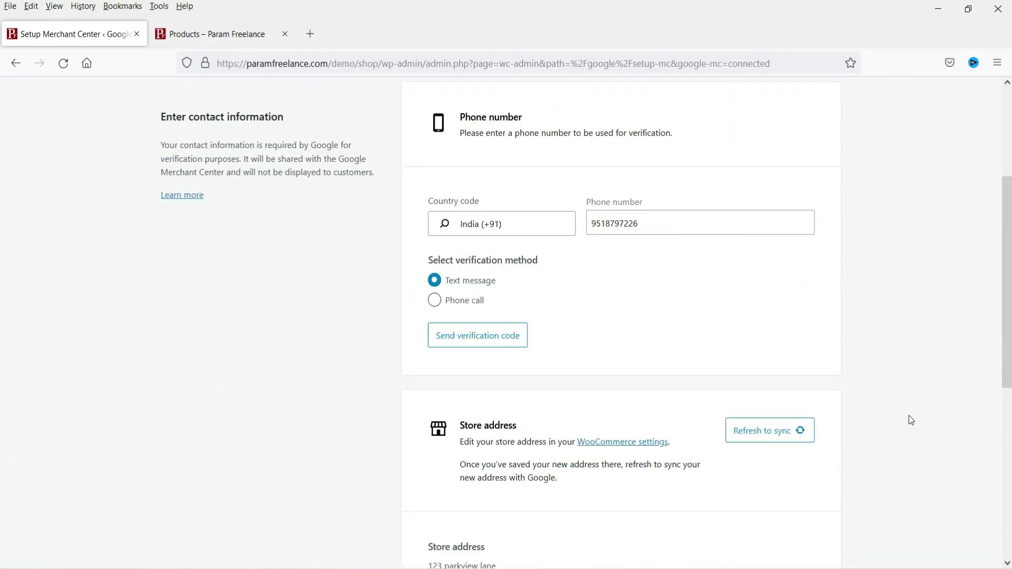
pyautogui.scroll(-7, 671, 384)
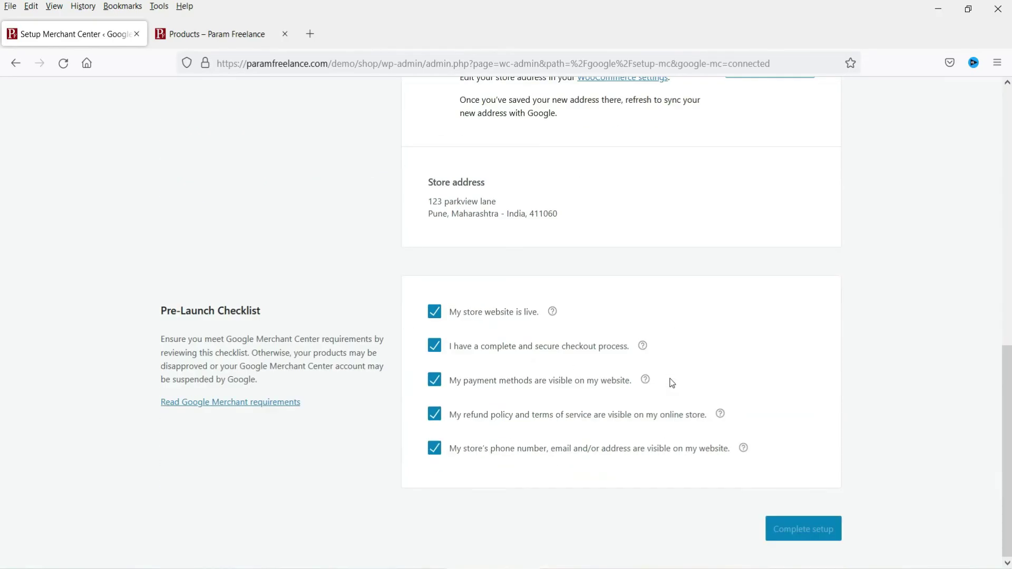
pyautogui.scroll(4, 671, 384)
pyautogui.scroll(-4, 677, 395)
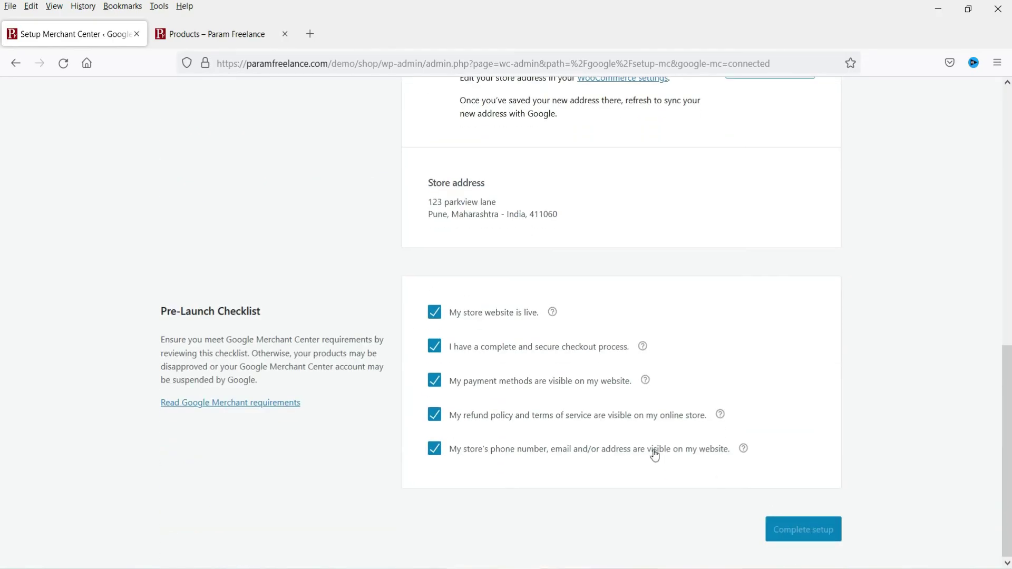
pyautogui.scroll(8, 608, 448)
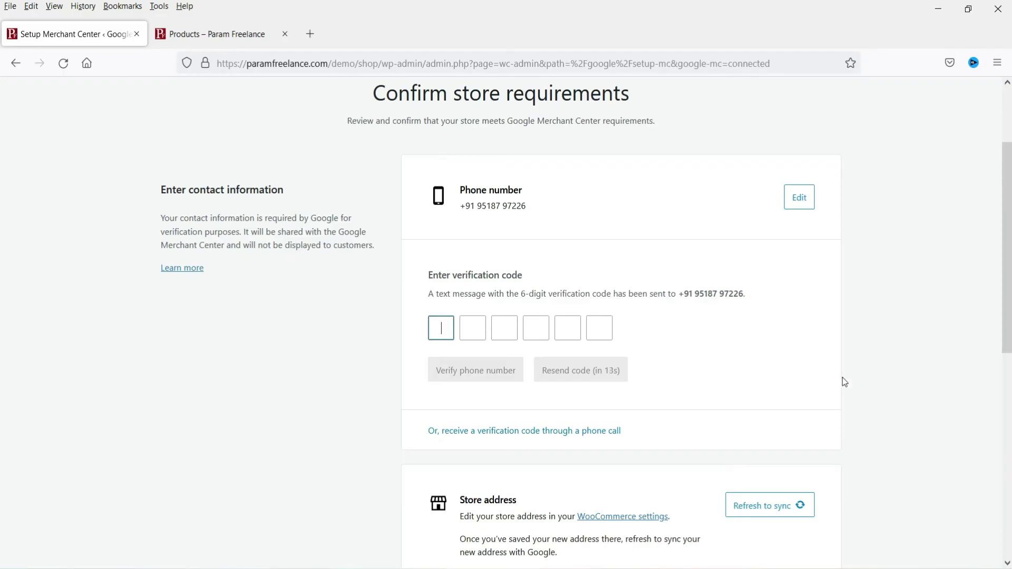
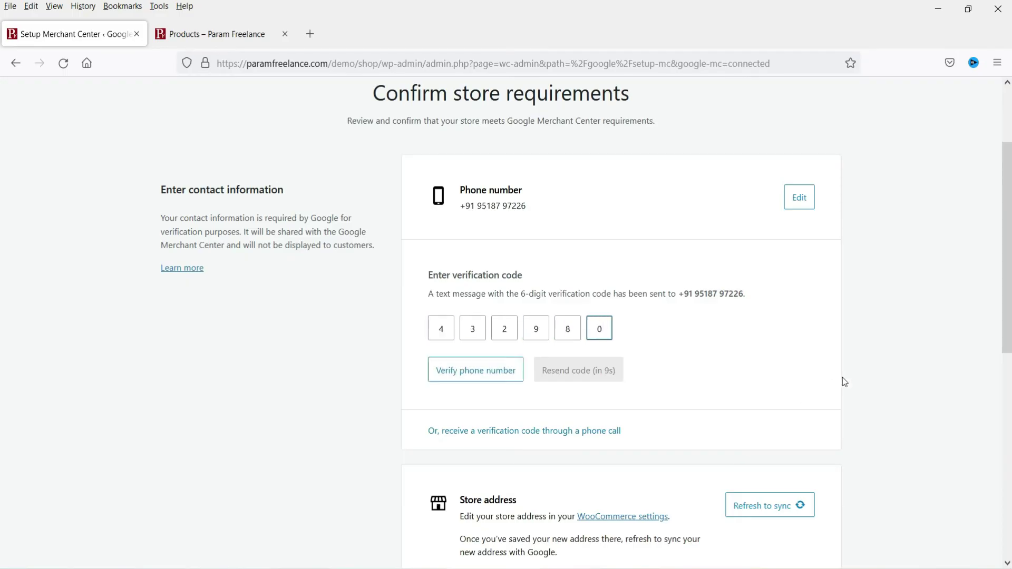
pyautogui.click(479, 380)
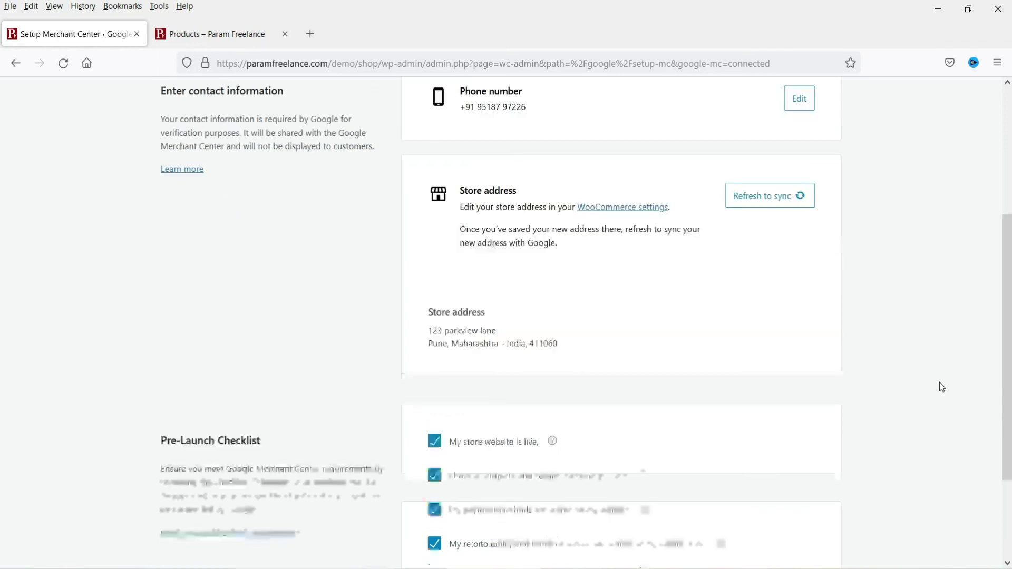
pyautogui.scroll(-2, 939, 382)
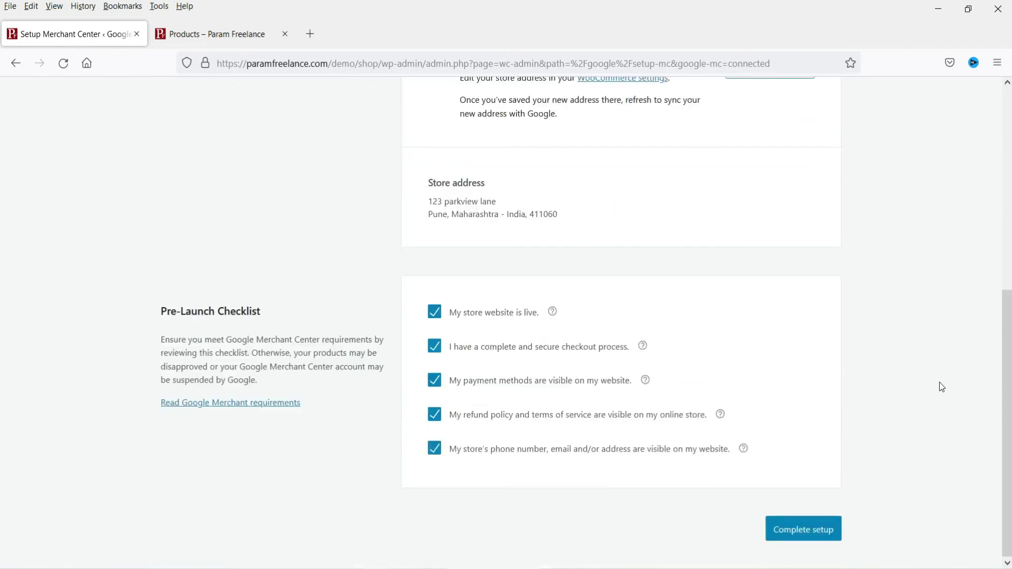
# Complete the Merchant Center setup, advance past the welcome message, and close the Google Ads credit offer
pyautogui.click(819, 543)
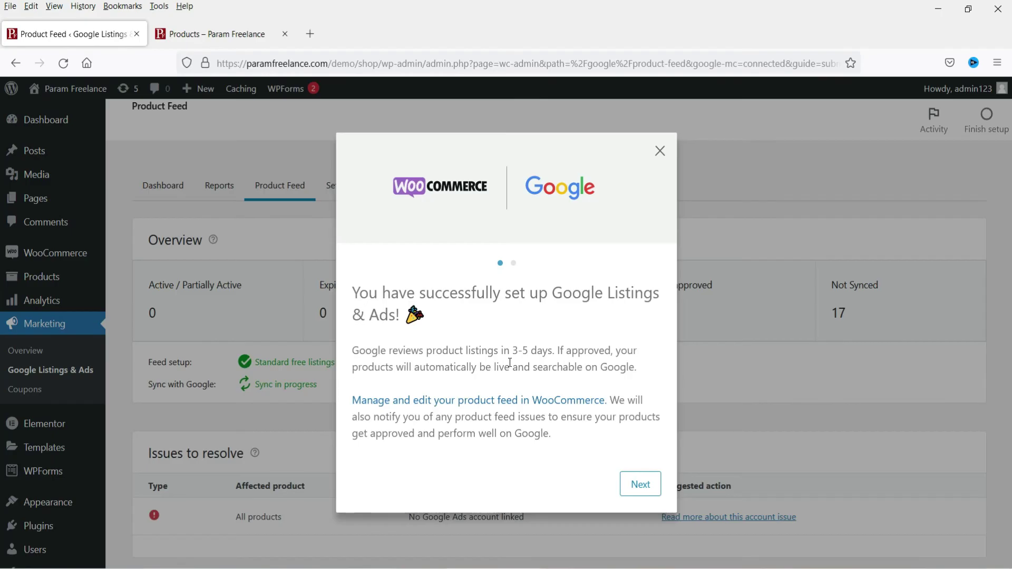
pyautogui.click(641, 483)
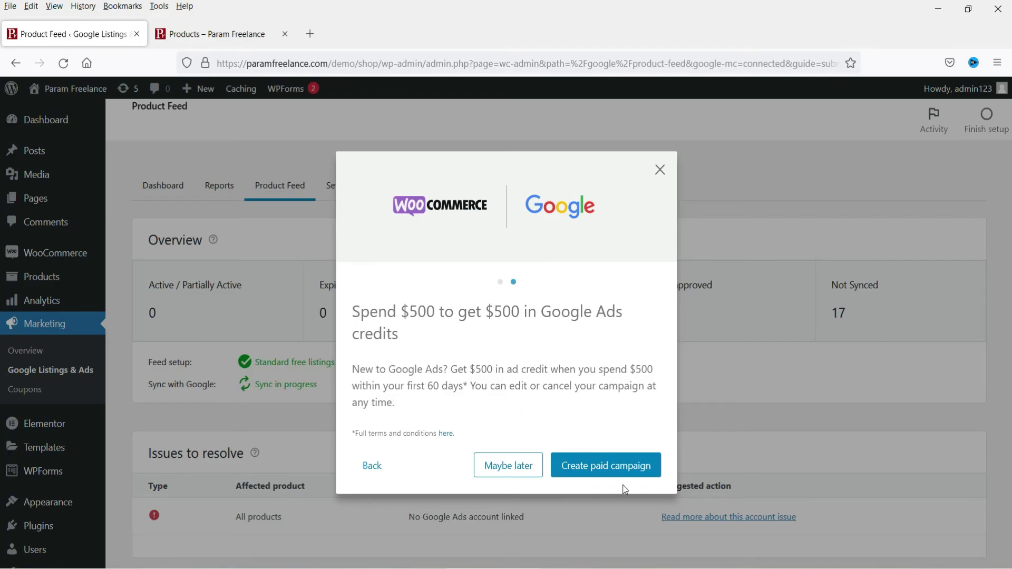
pyautogui.click(659, 169)
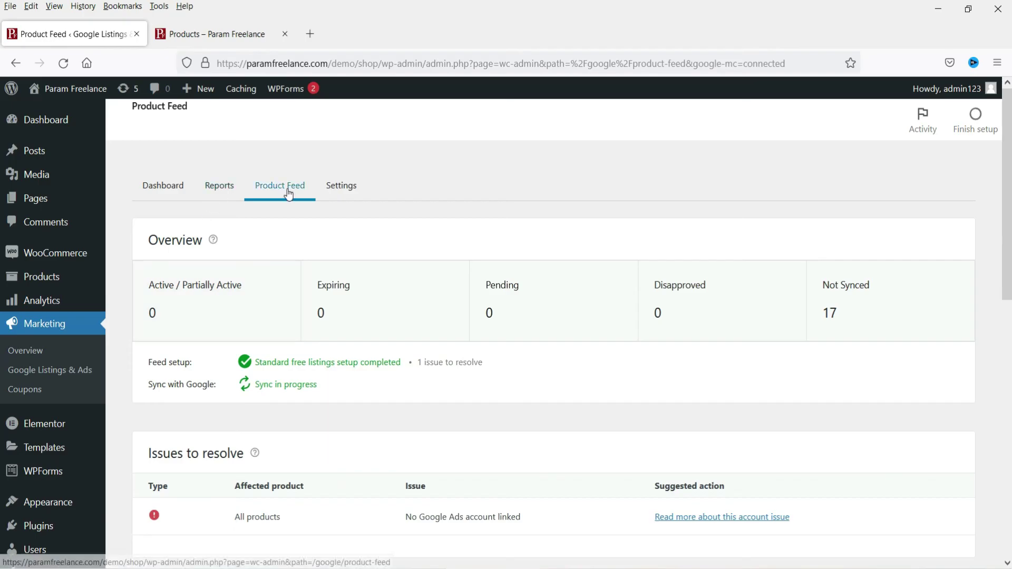
# Open the Dashboard and review the Programs list showing Free listings for India enabled
pyautogui.scroll(-1, 316, 289)
pyautogui.scroll(1, 228, 268)
pyautogui.click(166, 194)
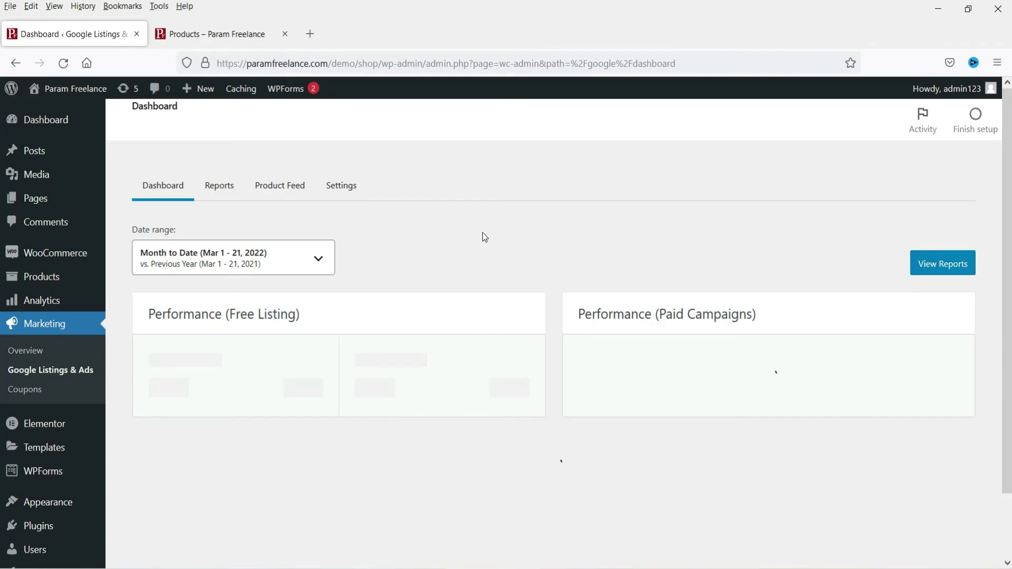
pyautogui.scroll(-1, 482, 233)
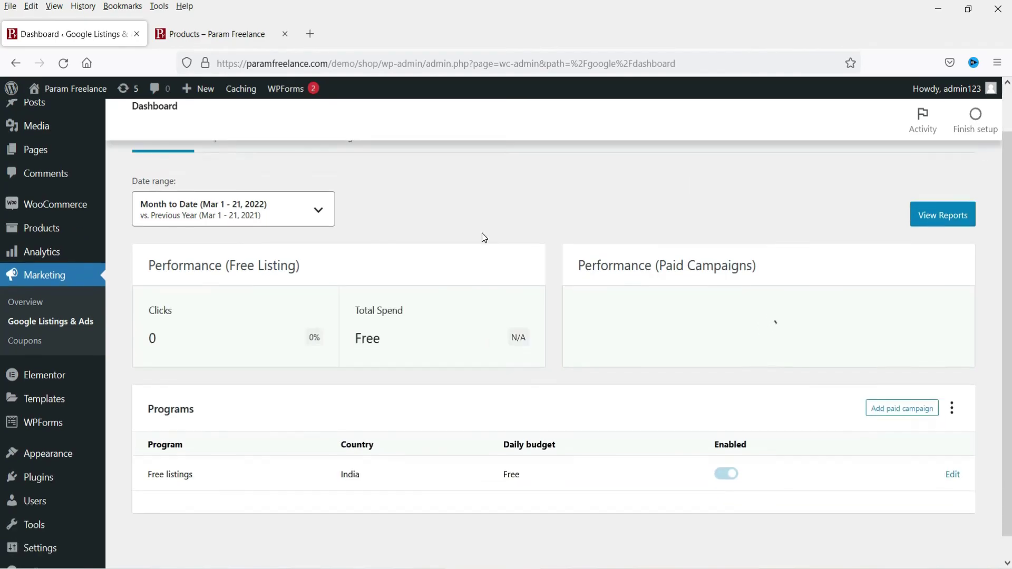
pyautogui.scroll(-1, 482, 233)
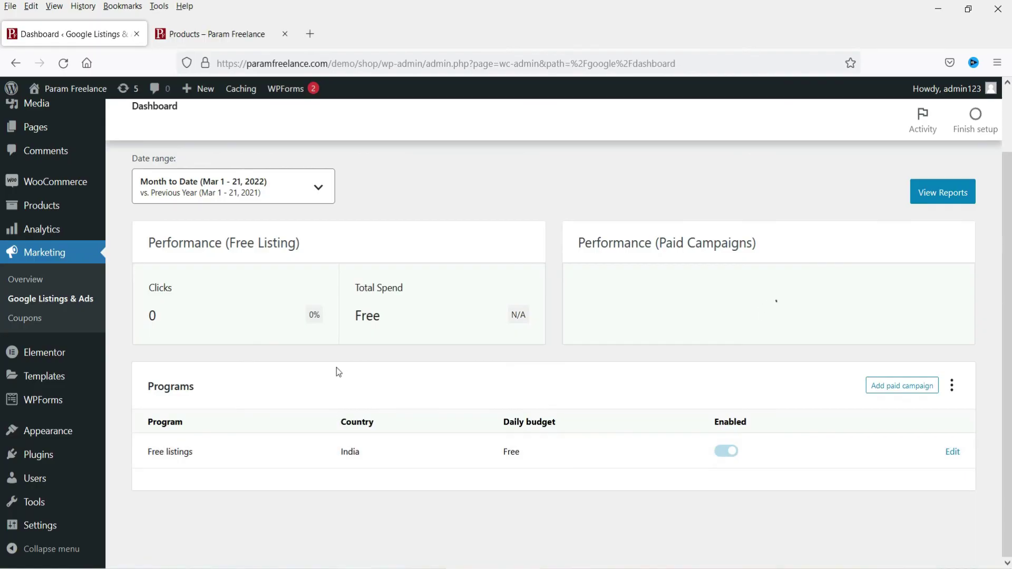
pyautogui.scroll(2, 344, 372)
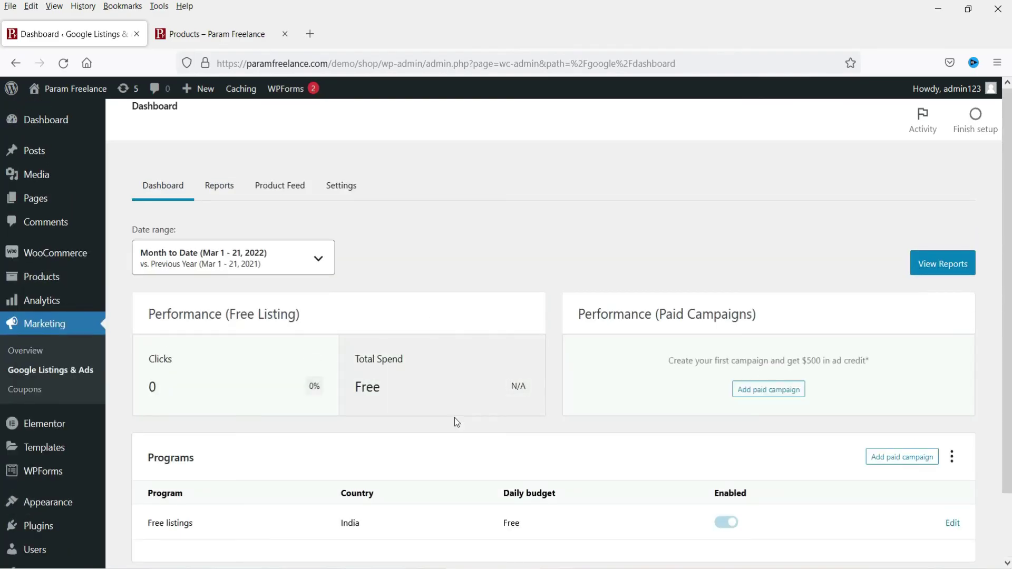
pyautogui.scroll(-3, 456, 422)
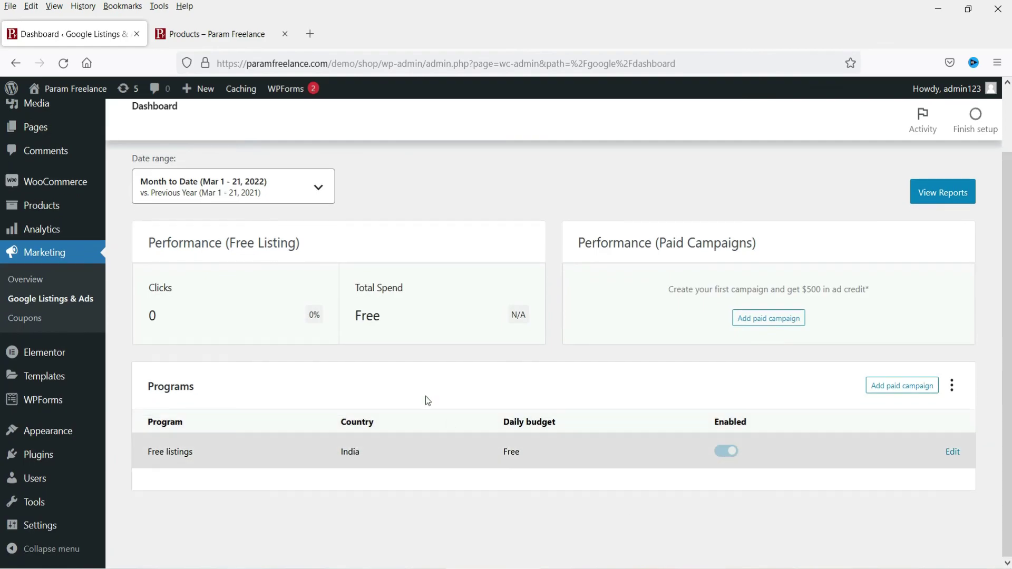
pyautogui.scroll(3, 427, 400)
# Check the Reports and Settings pages, then go back to the Dashboard
pyautogui.click(219, 185)
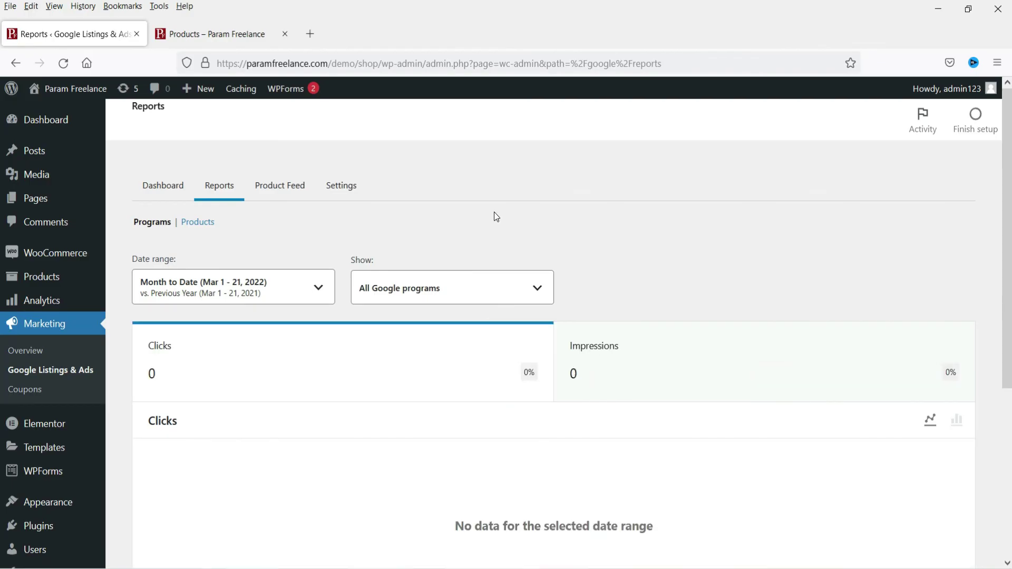
pyautogui.scroll(-3, 496, 216)
pyautogui.scroll(3, 322, 343)
pyautogui.click(336, 193)
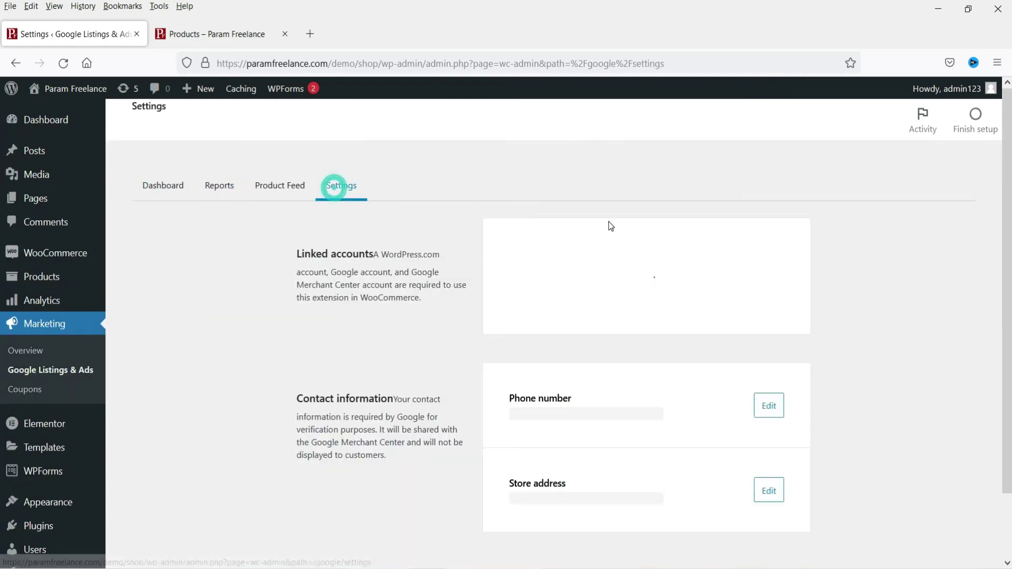
pyautogui.hotkey('alt', 'Left')
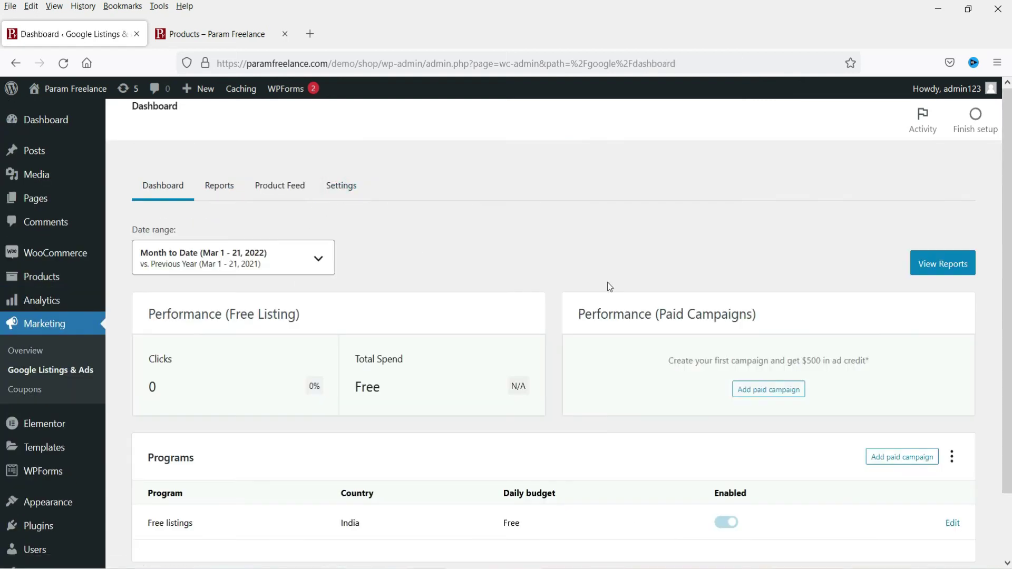